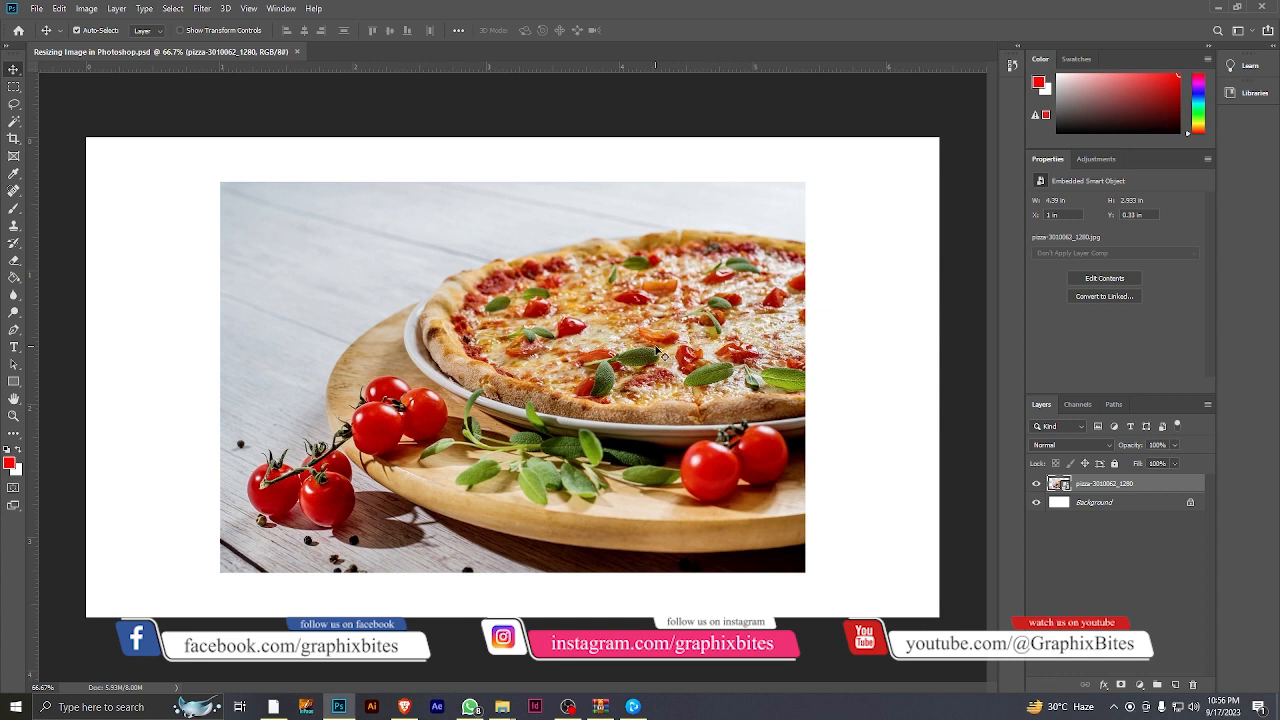
Scale the pizza image proportionally to about 36% so it spans the full width of the canvas.
key("ctrl+t")
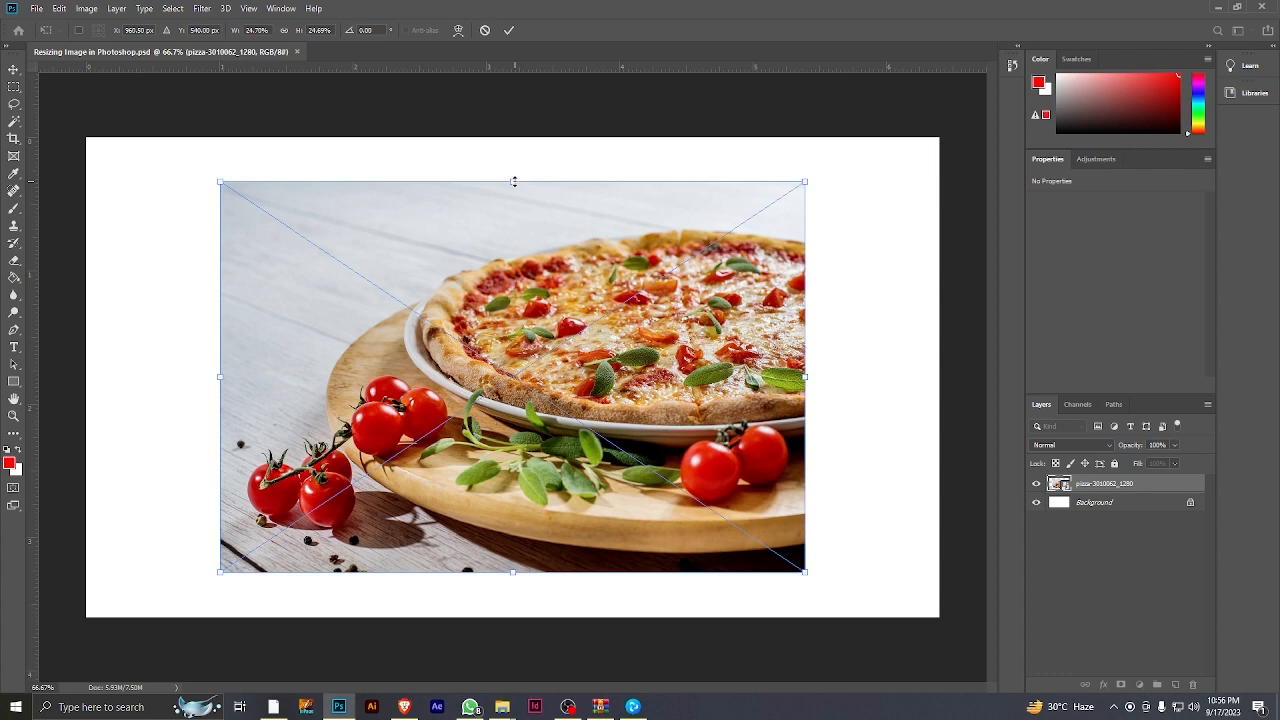
left_click_drag(514, 181, 517, 137)
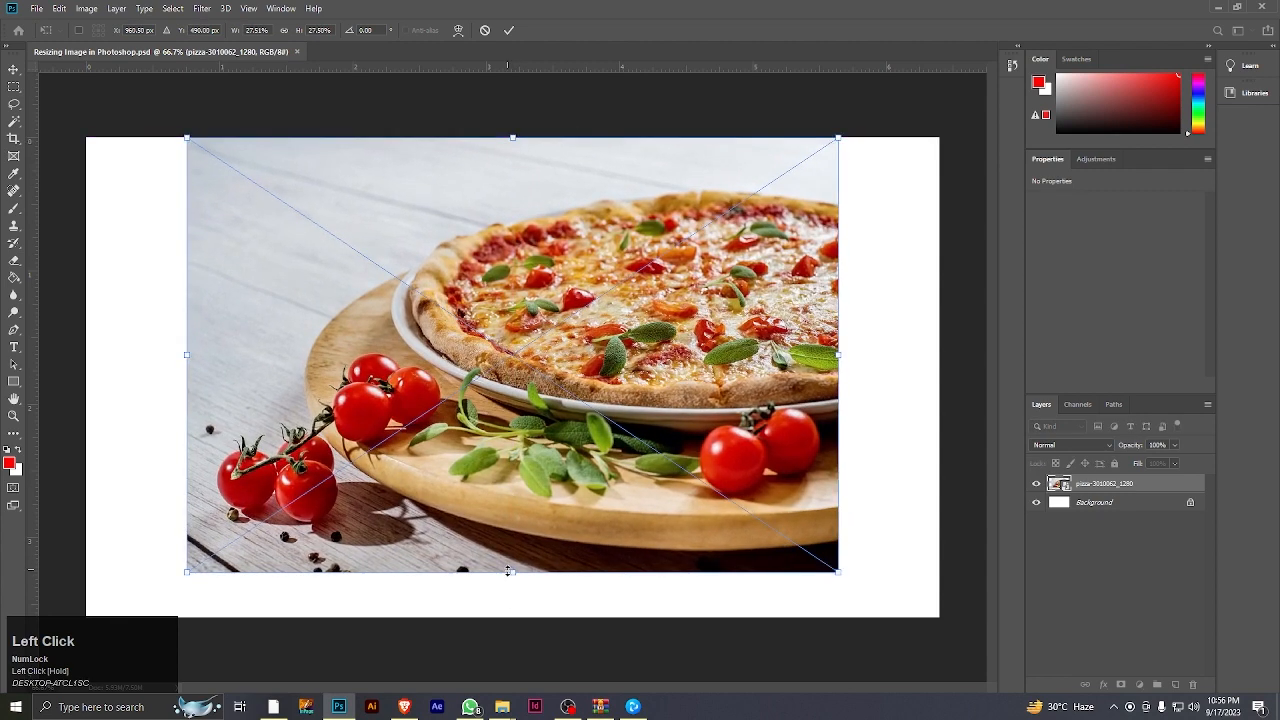
left_click_drag(514, 577, 514, 619)
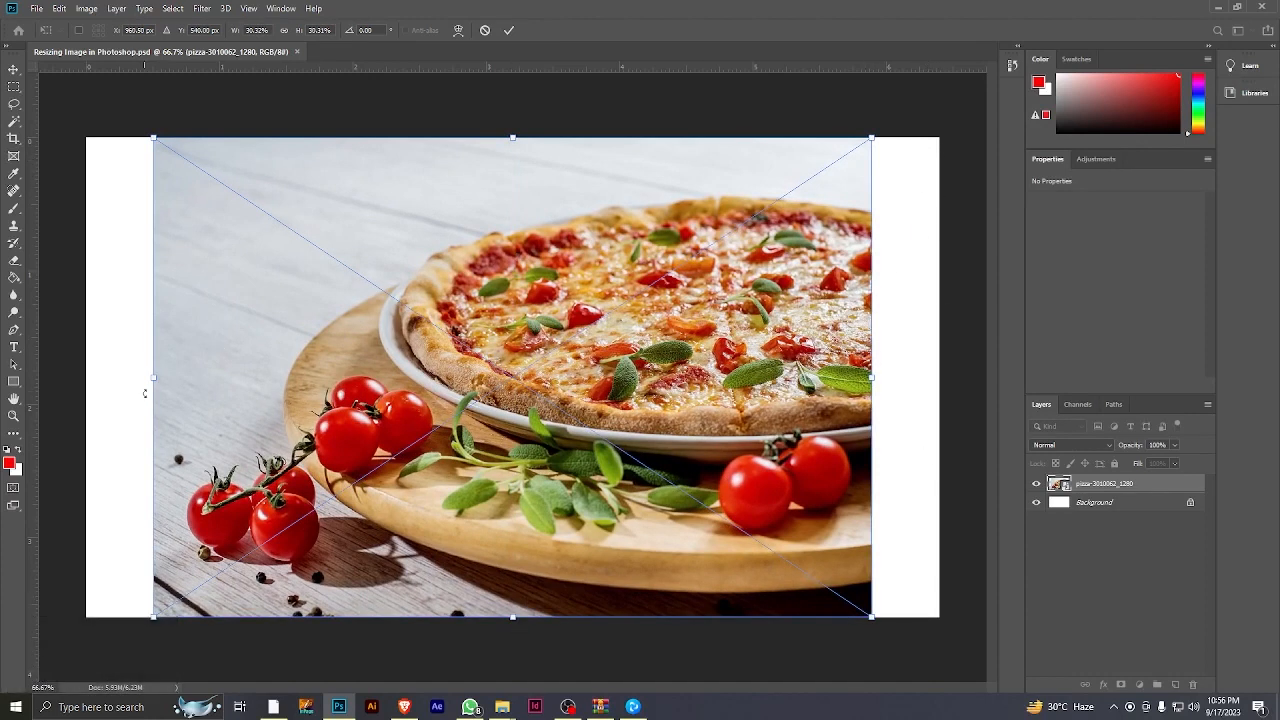
left_click_drag(151, 380, 86, 377)
left_click_drag(875, 378, 939, 378)
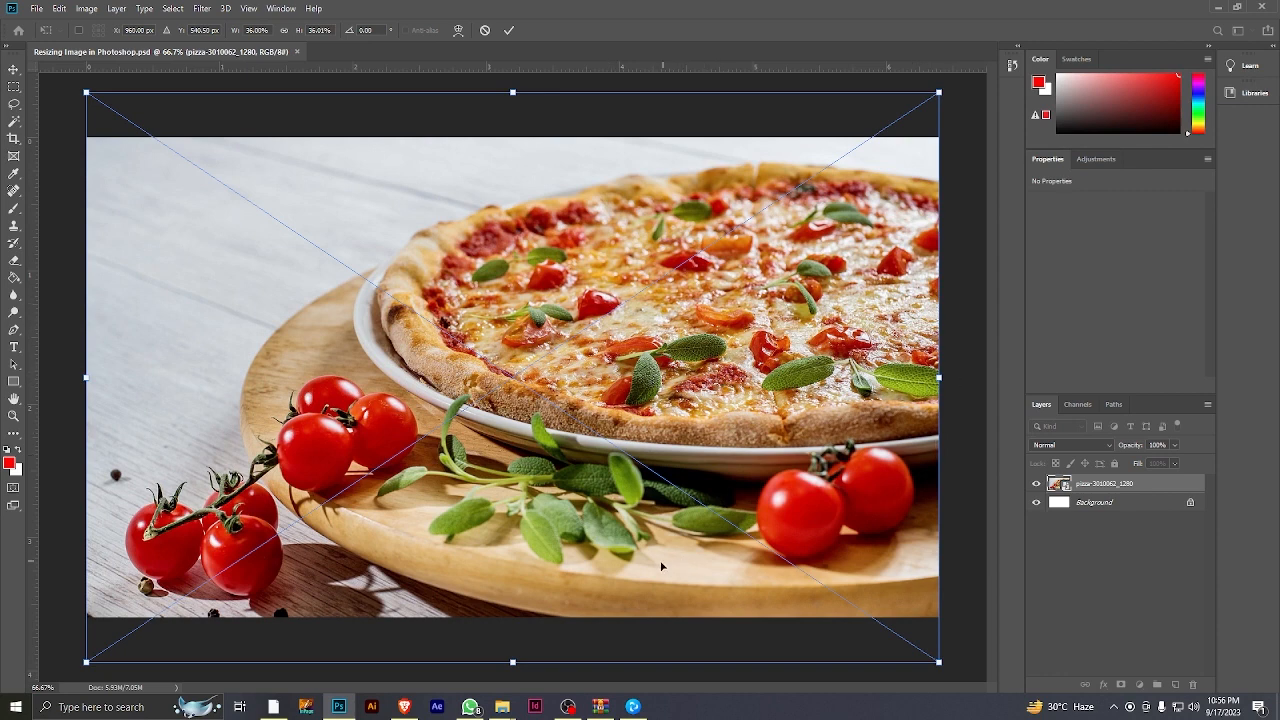
Squash the pizza image vertically to the canvas height, about 30.3%, without constraining proportions, and apply the transform.
key("shift")
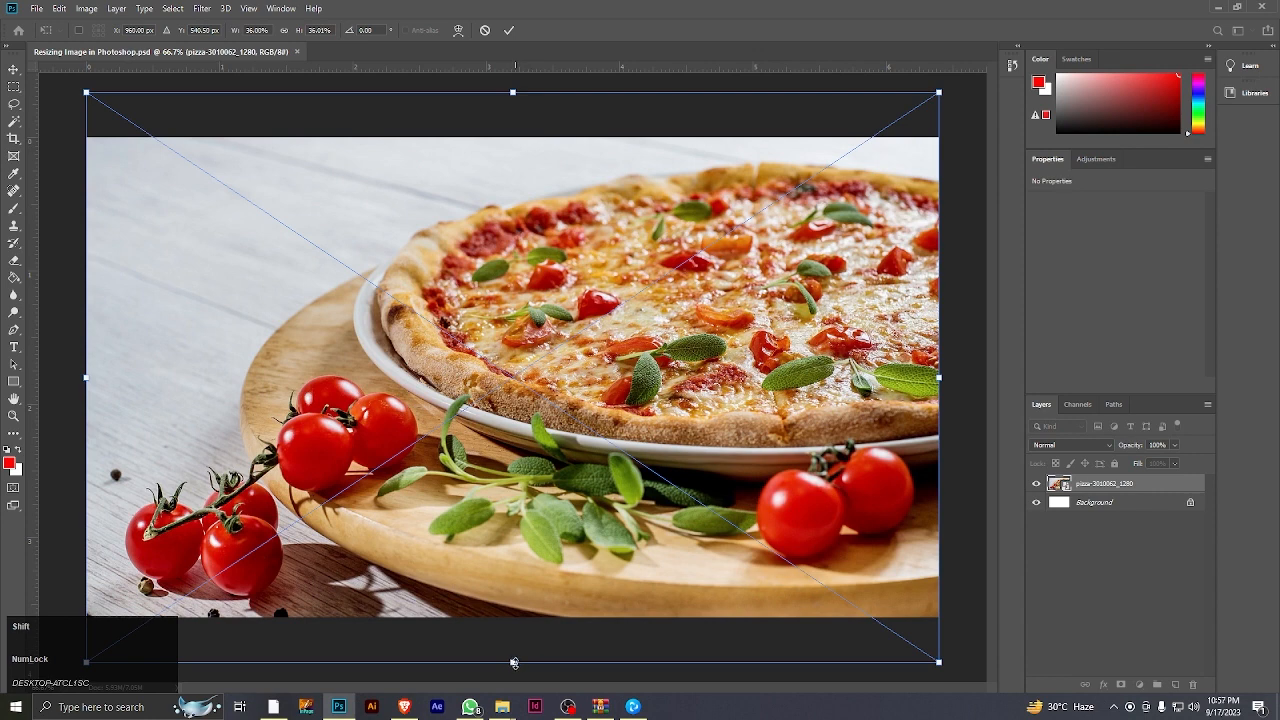
left_click_drag(513, 662, 516, 617)
left_click_drag(515, 96, 513, 137)
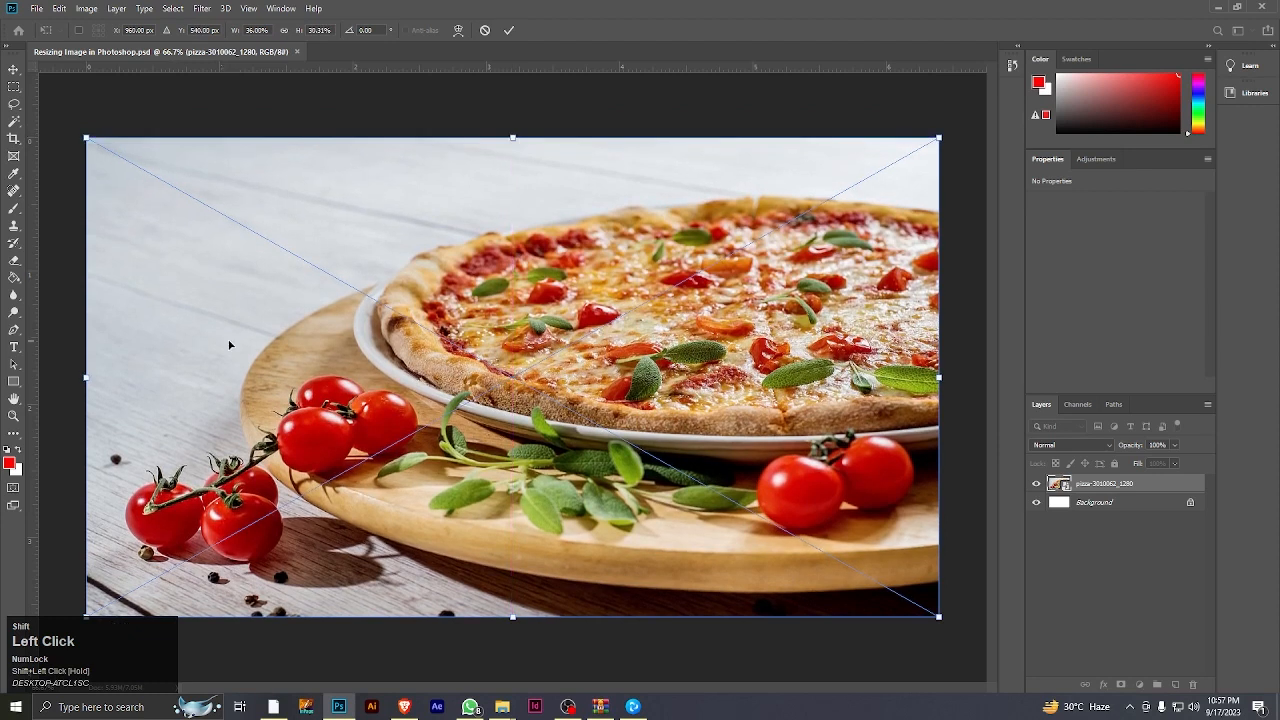
left_click(510, 32)
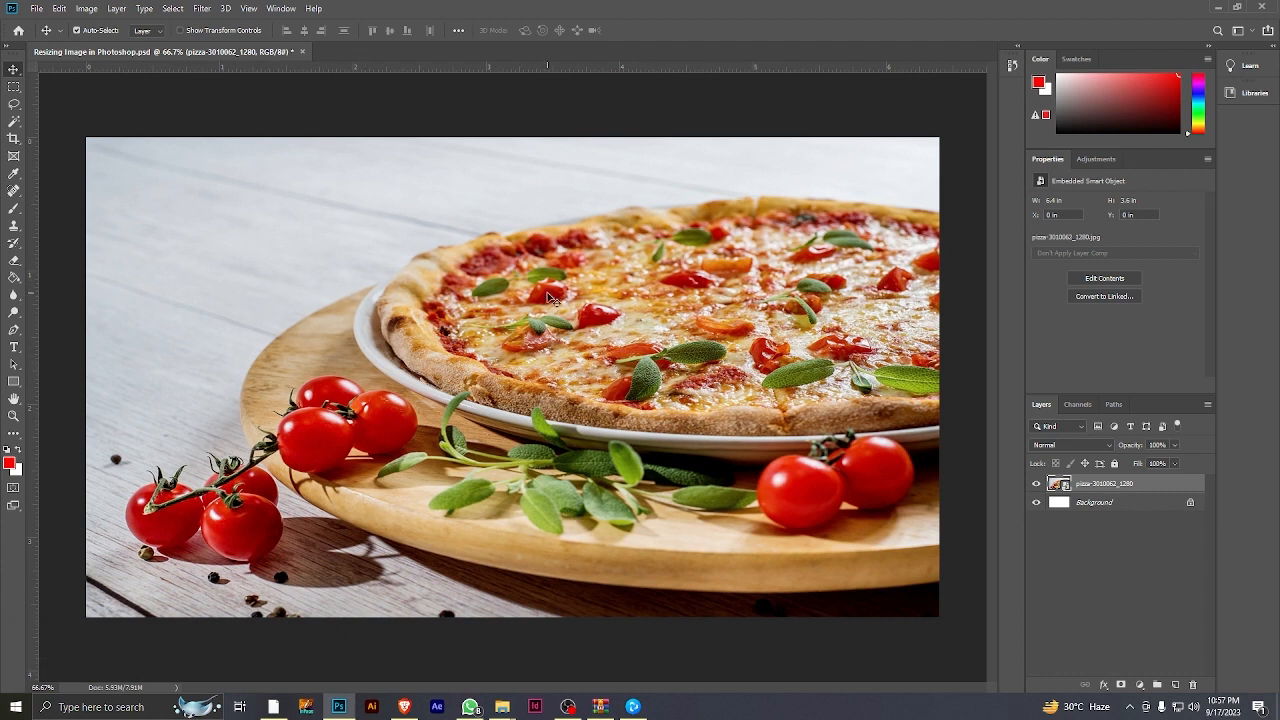
Shrink the pizza image proportionally to about 23.7% width, keeping it against the canvas's left edge, and apply the transform.
key("ctrl+t")
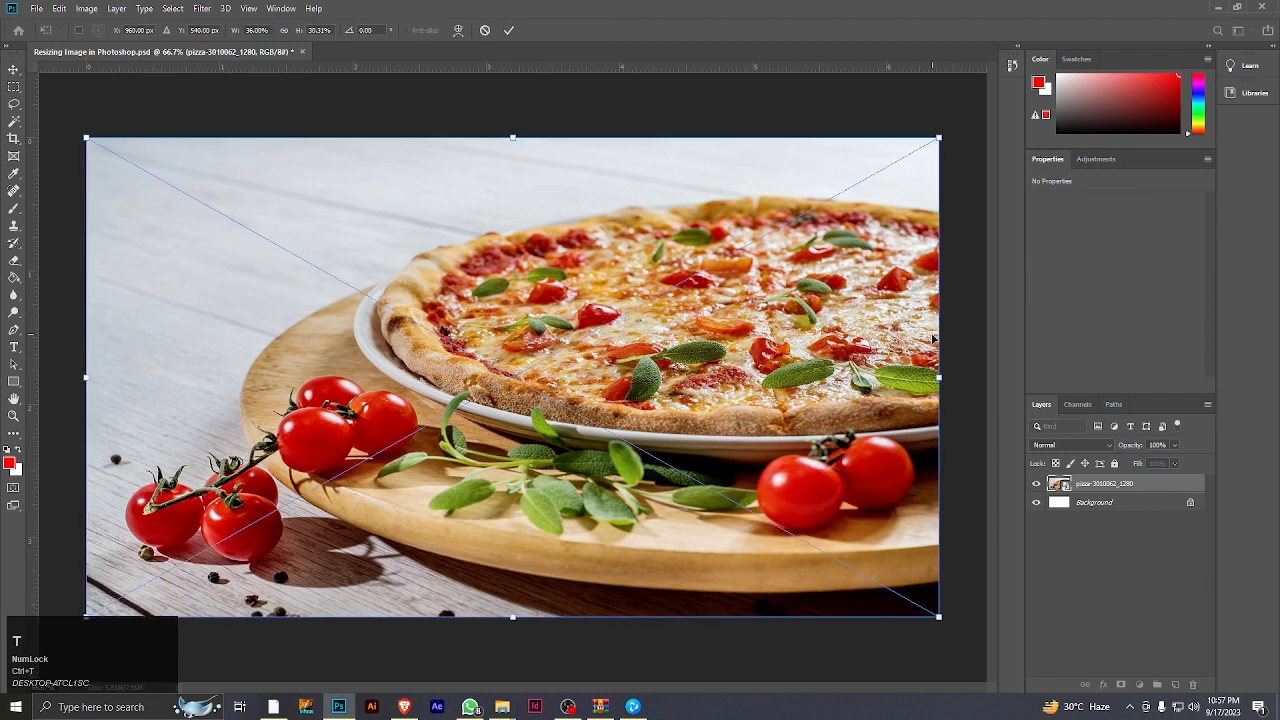
left_click(508, 30)
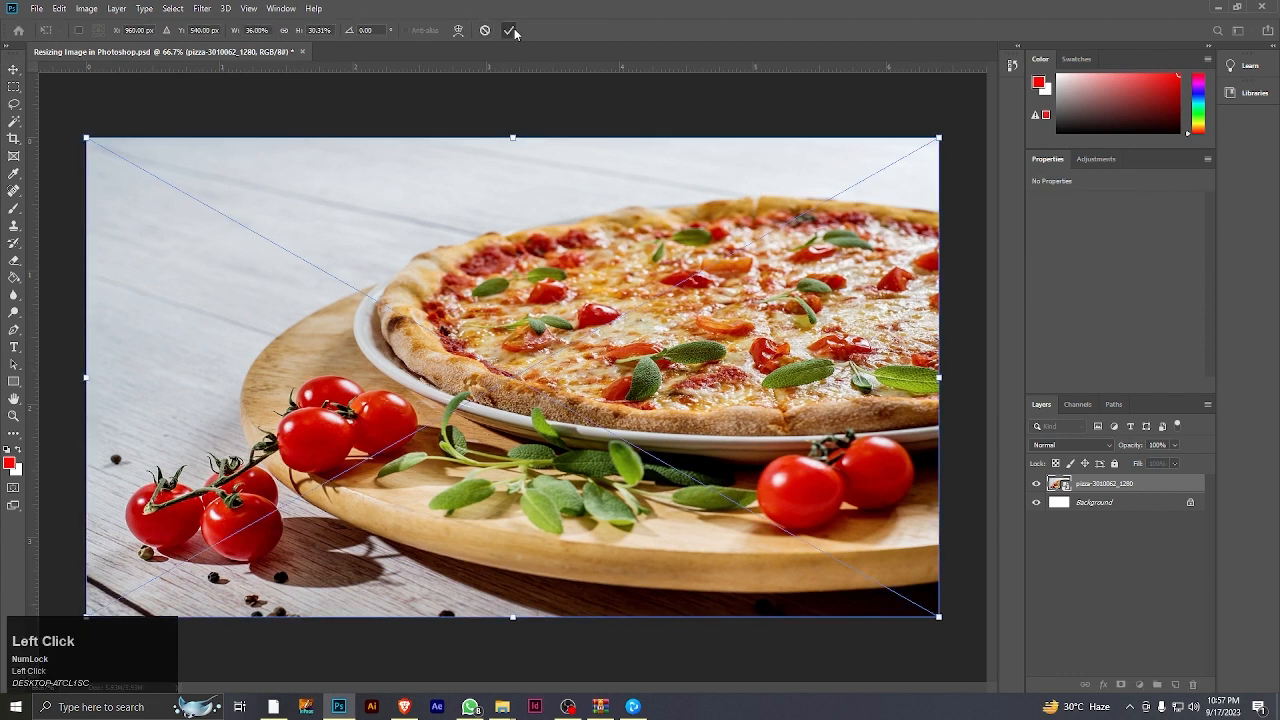
key("ctrl+t")
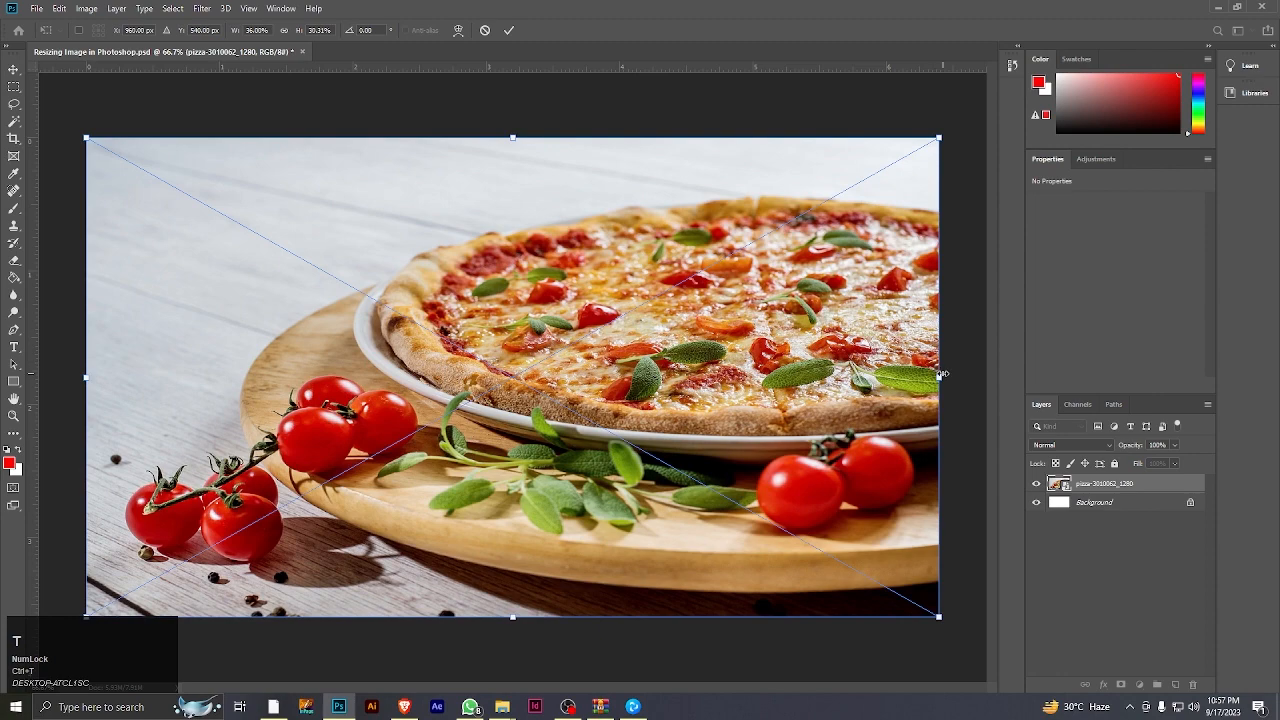
left_click_drag(940, 374, 647, 378)
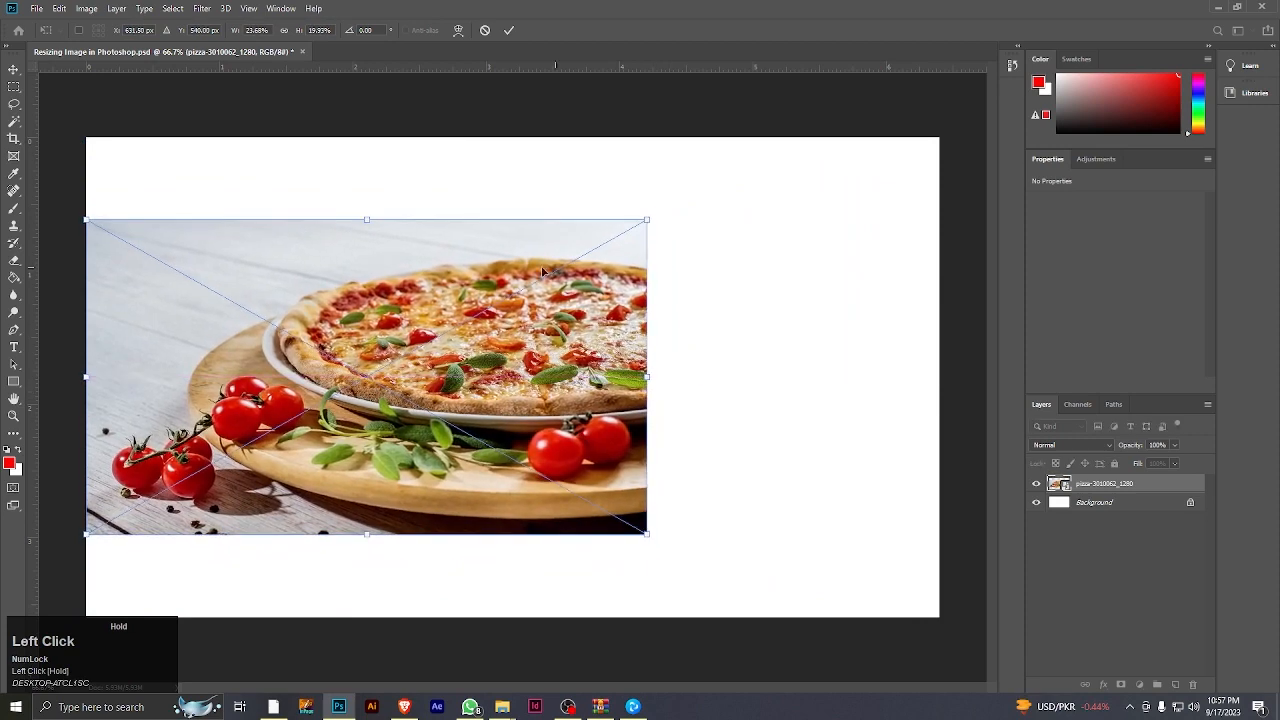
left_click(509, 31)
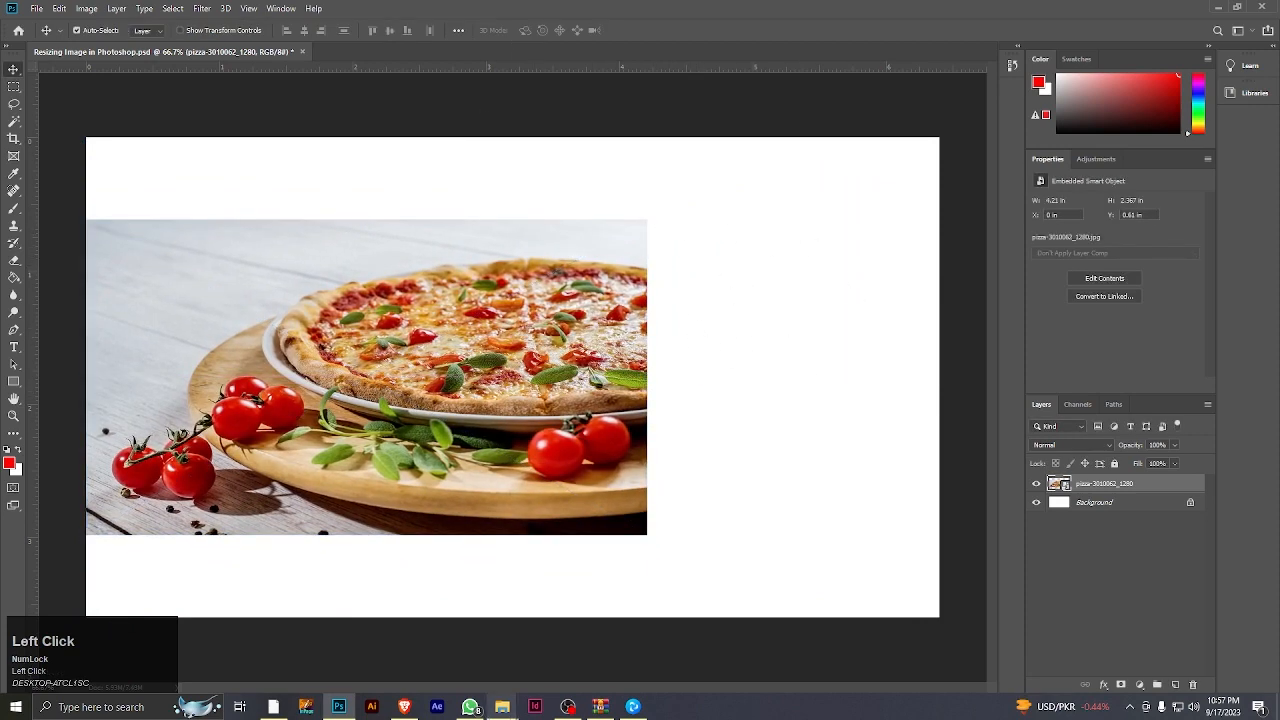
Place image 2 from the Data Files folder, scaled to about 9.9%, beside the pizza image with their top edges aligned.
left_click(502, 707)
left_click(446, 665)
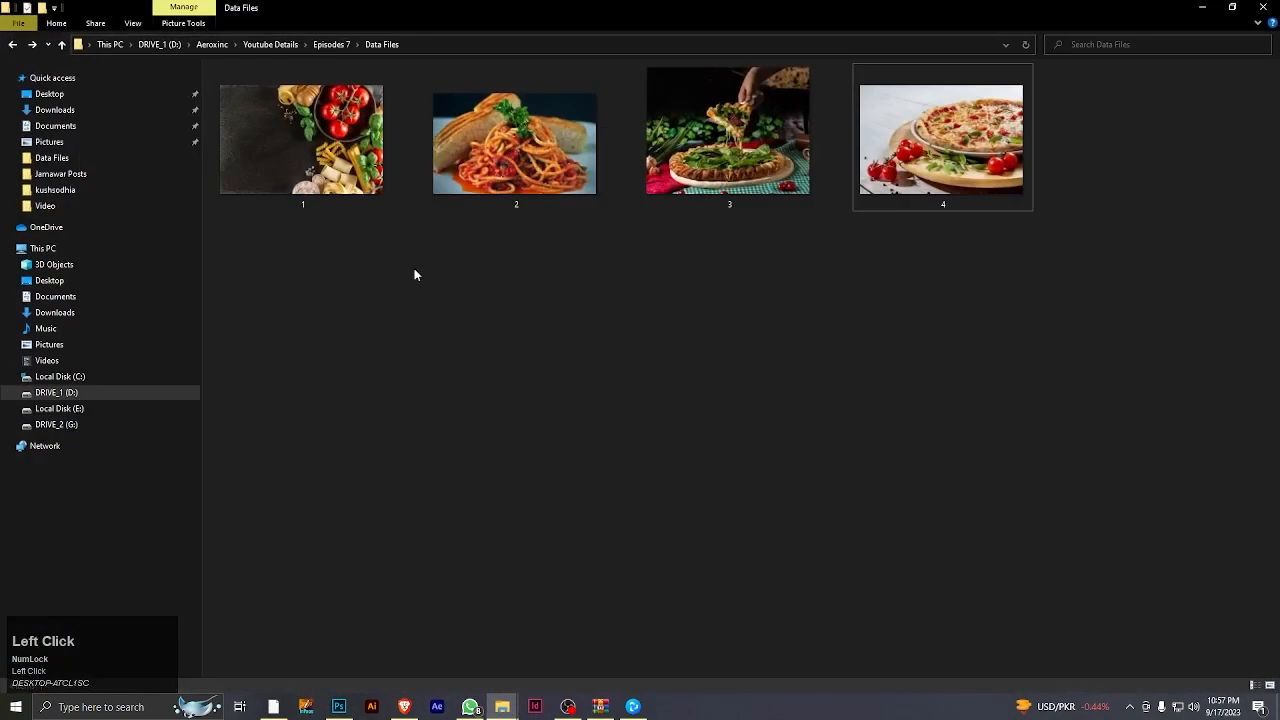
left_click_drag(503, 152, 801, 276)
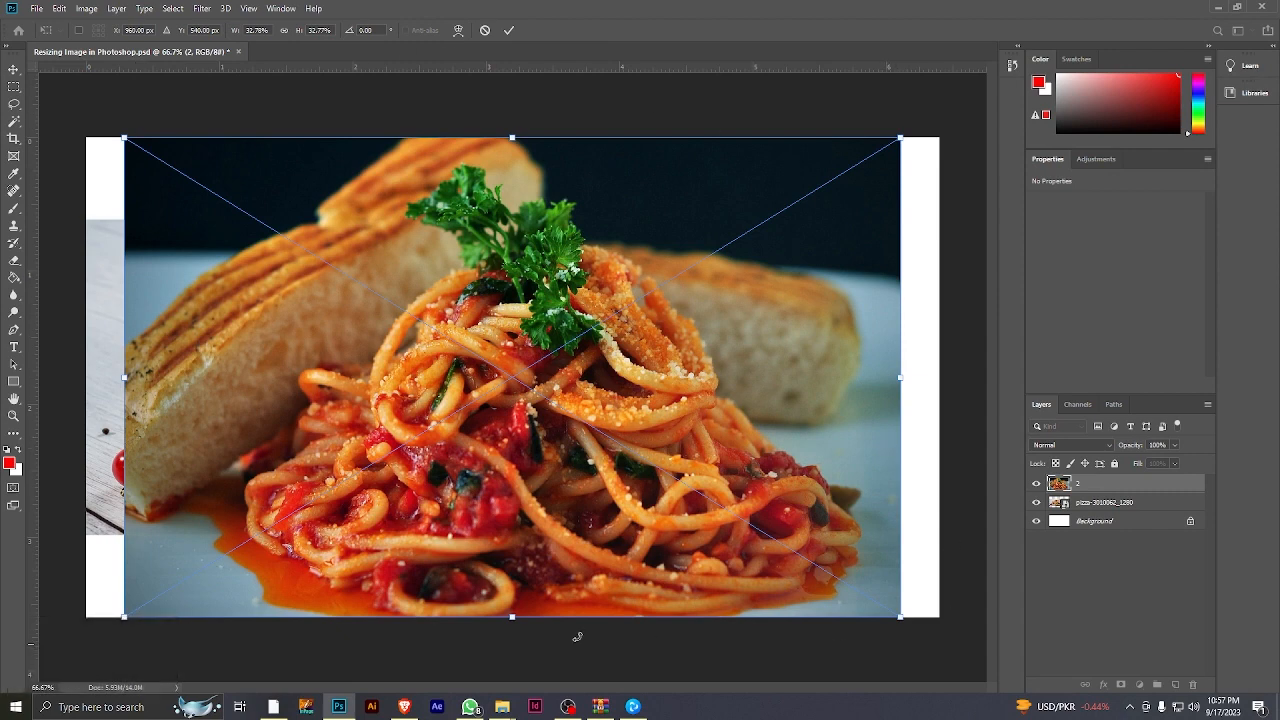
left_click_drag(124, 378, 726, 288)
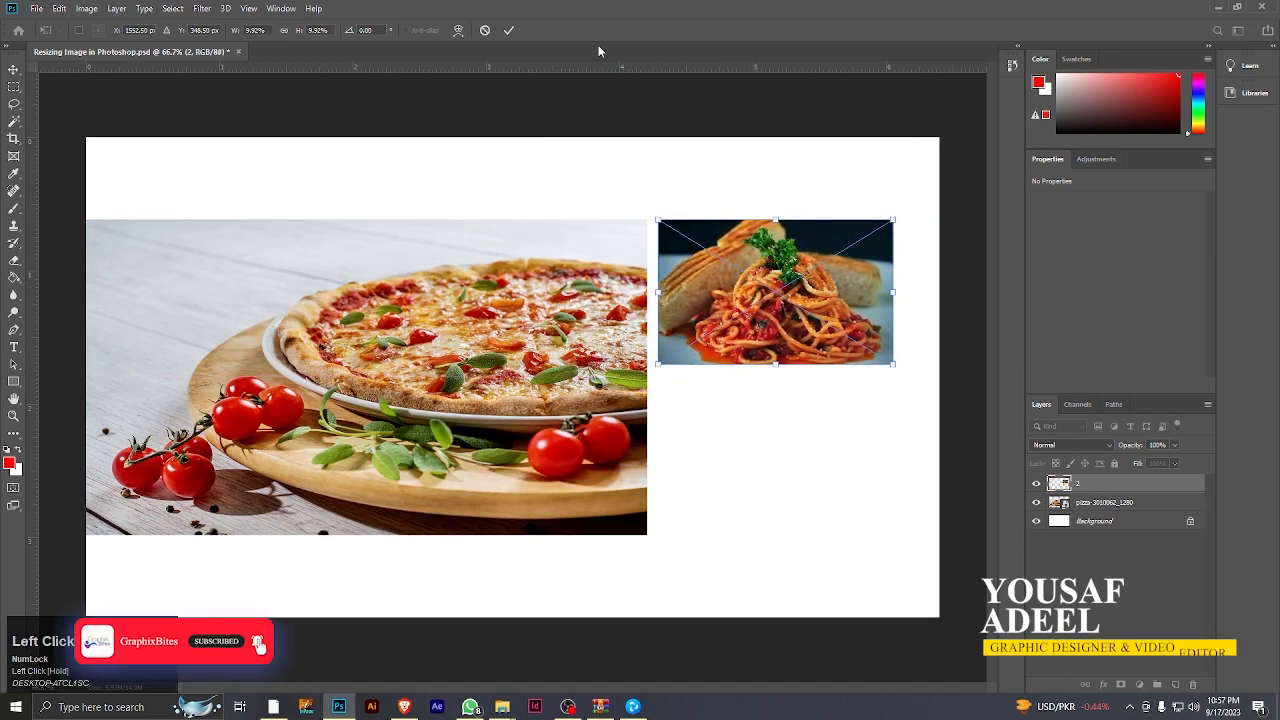
left_click(508, 30)
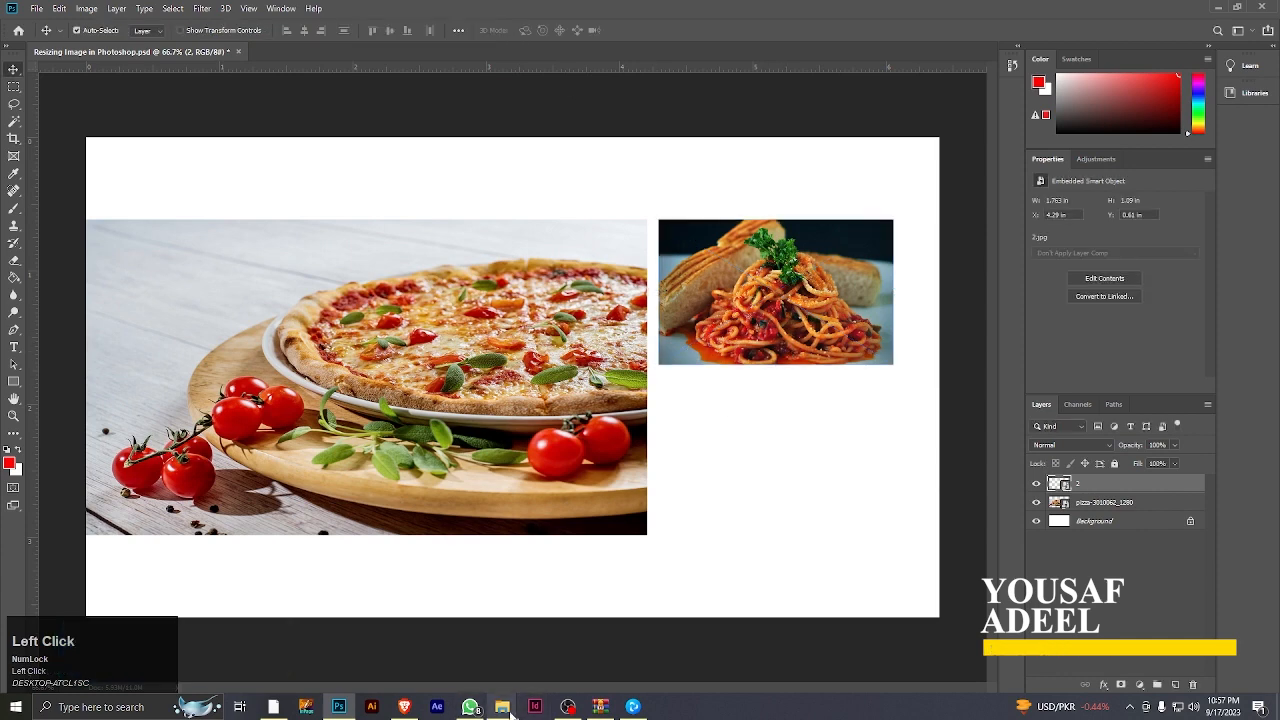
Place image 3 from the Data Files folder, scale it to about 4%, and align its top-left corner with the pasta image.
mouse_move(502, 707)
left_click(420, 656)
left_click_drag(731, 150, 679, 198)
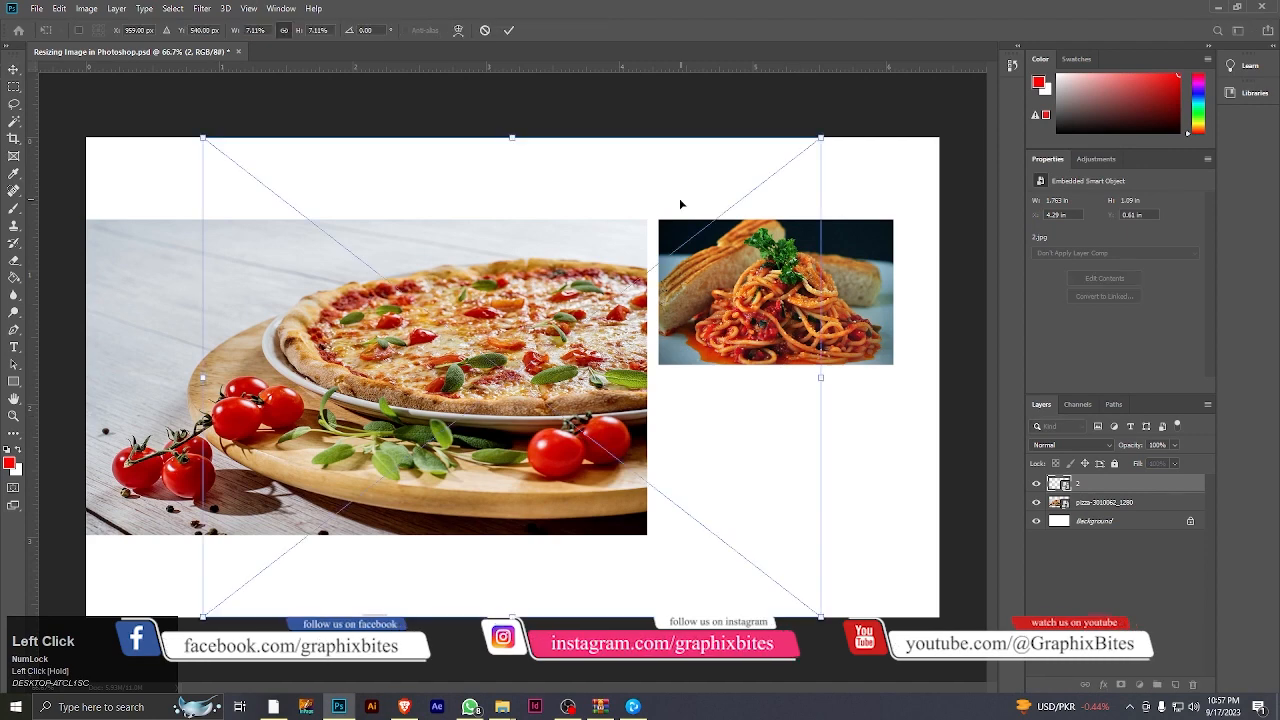
left_click_drag(511, 135, 511, 349)
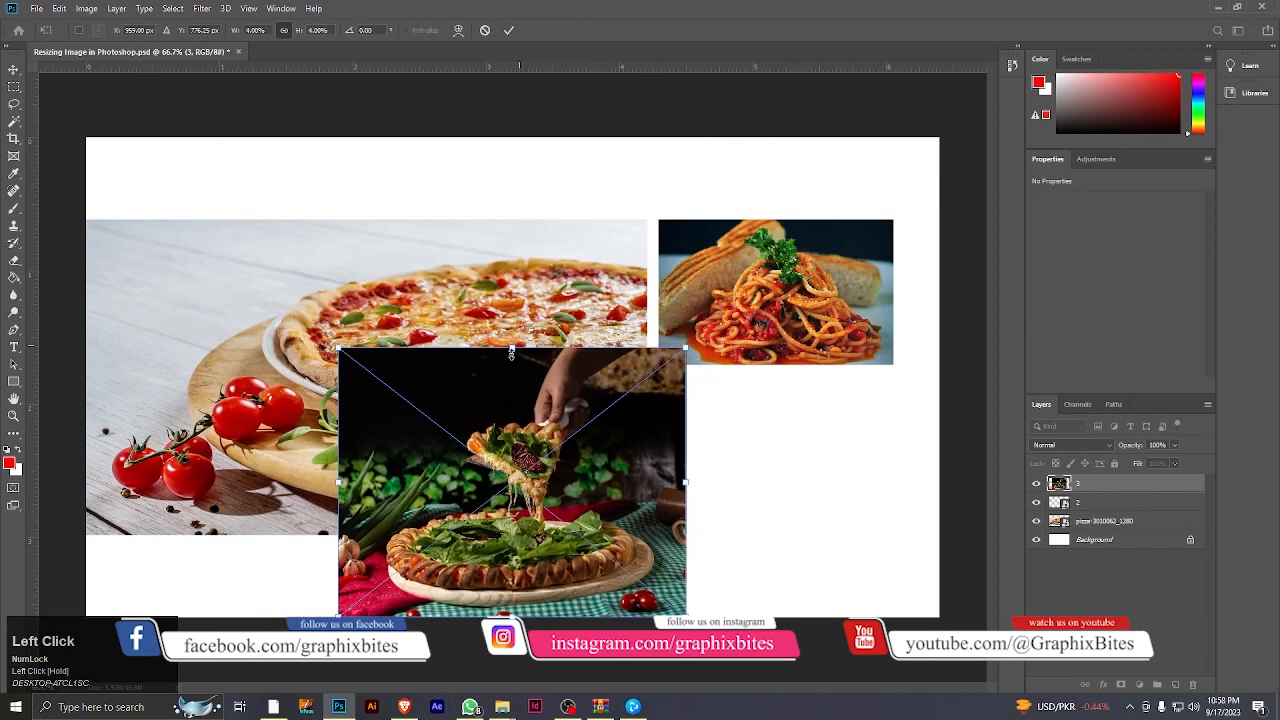
left_click_drag(488, 437, 811, 305)
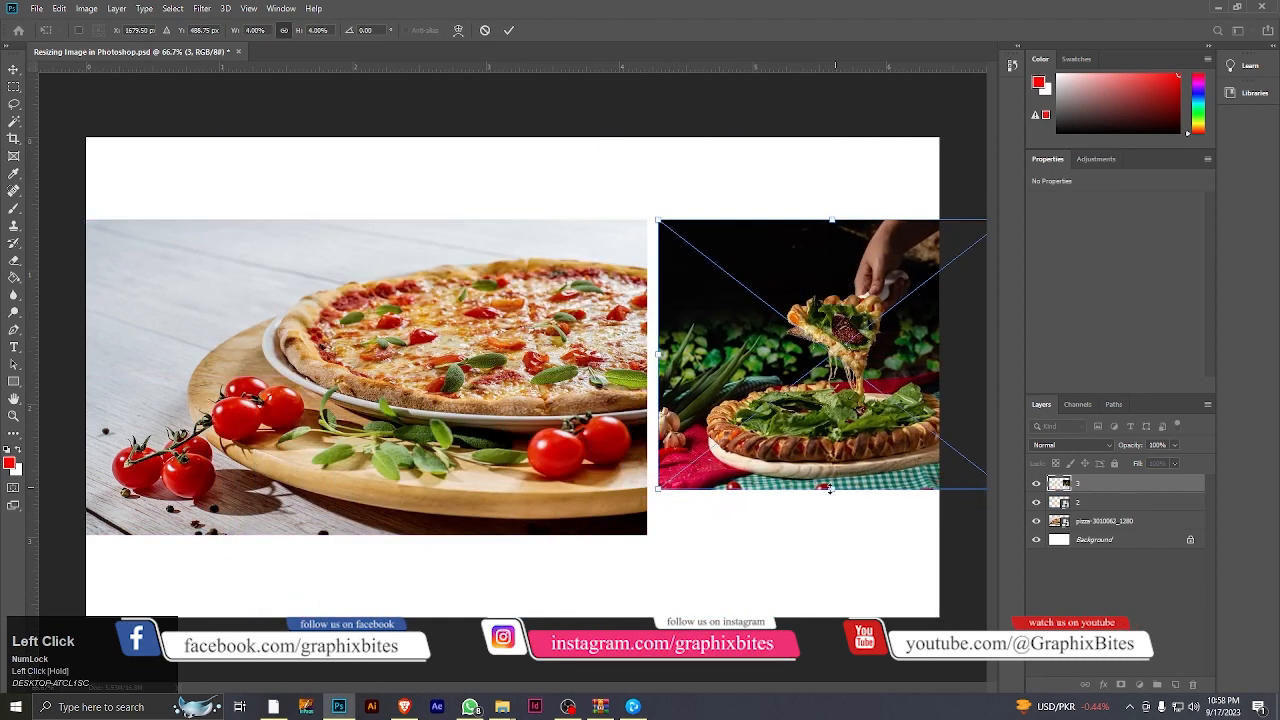
Resize image 3 to match the pasta image exactly, about 2.70% wide and 2.15% high, and apply the transform.
left_click_drag(836, 491, 837, 367)
left_click_drag(817, 315, 736, 314)
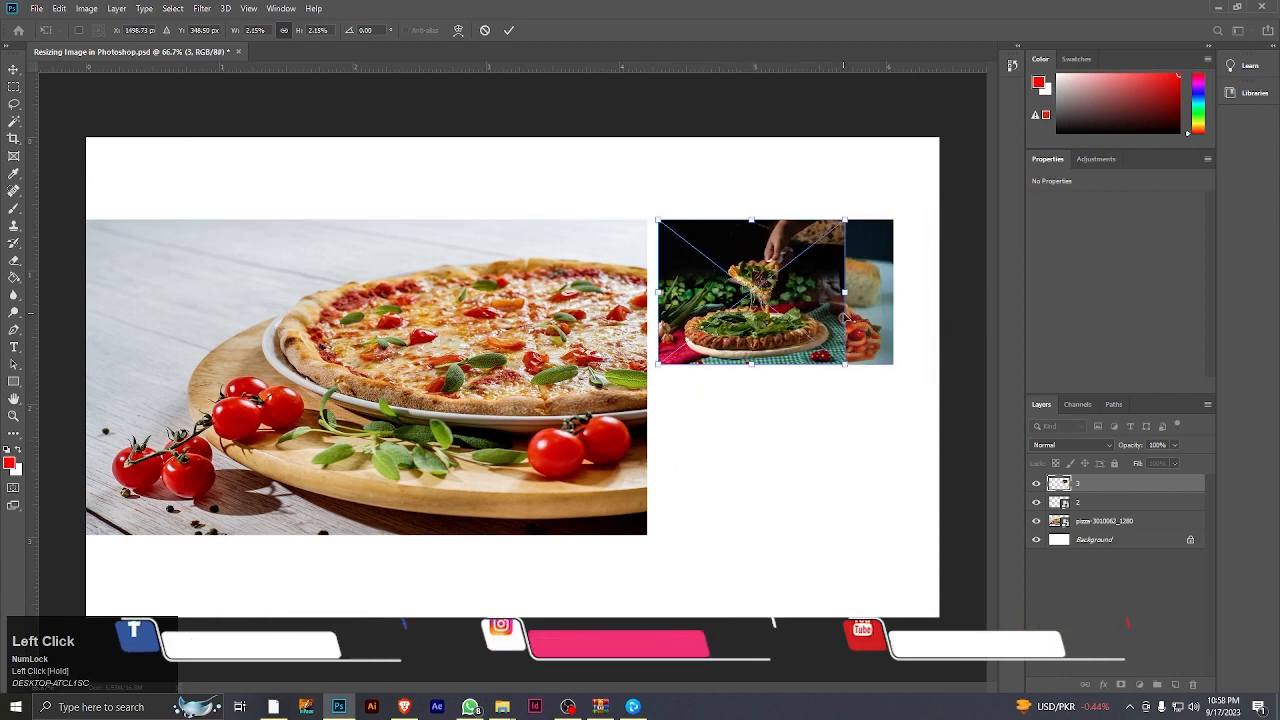
left_click_drag(848, 299, 904, 289)
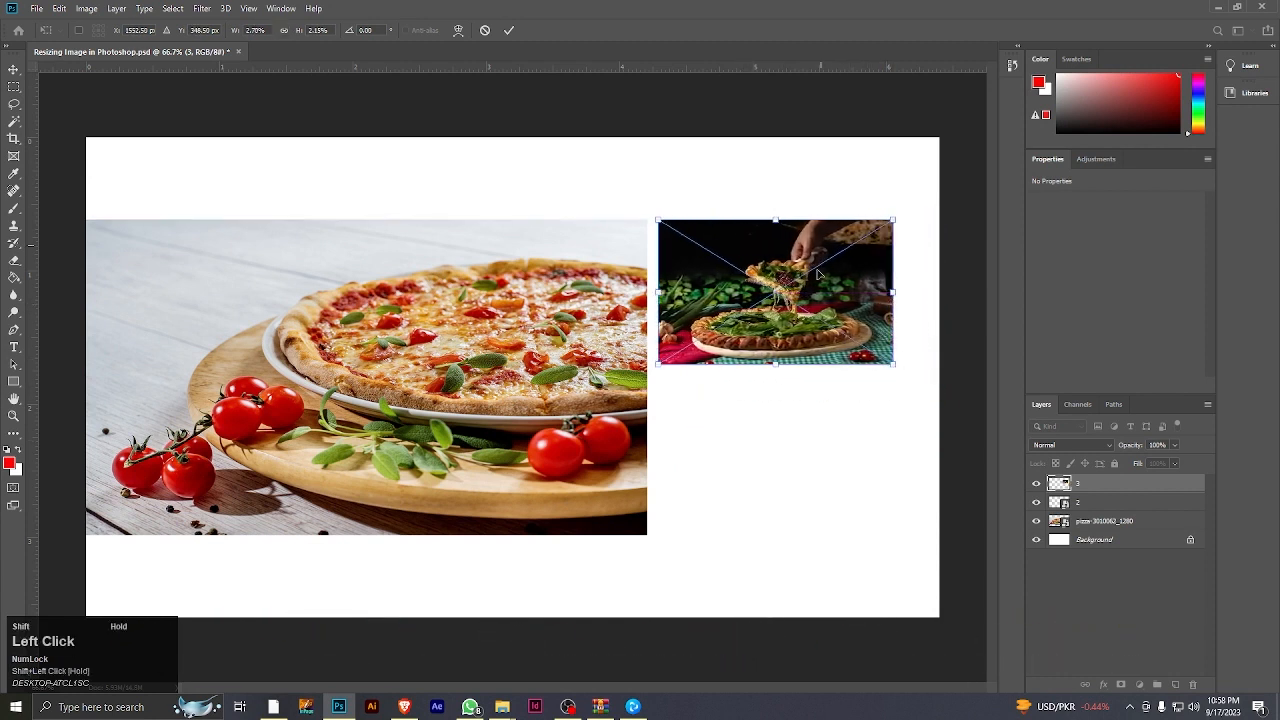
left_click(511, 30)
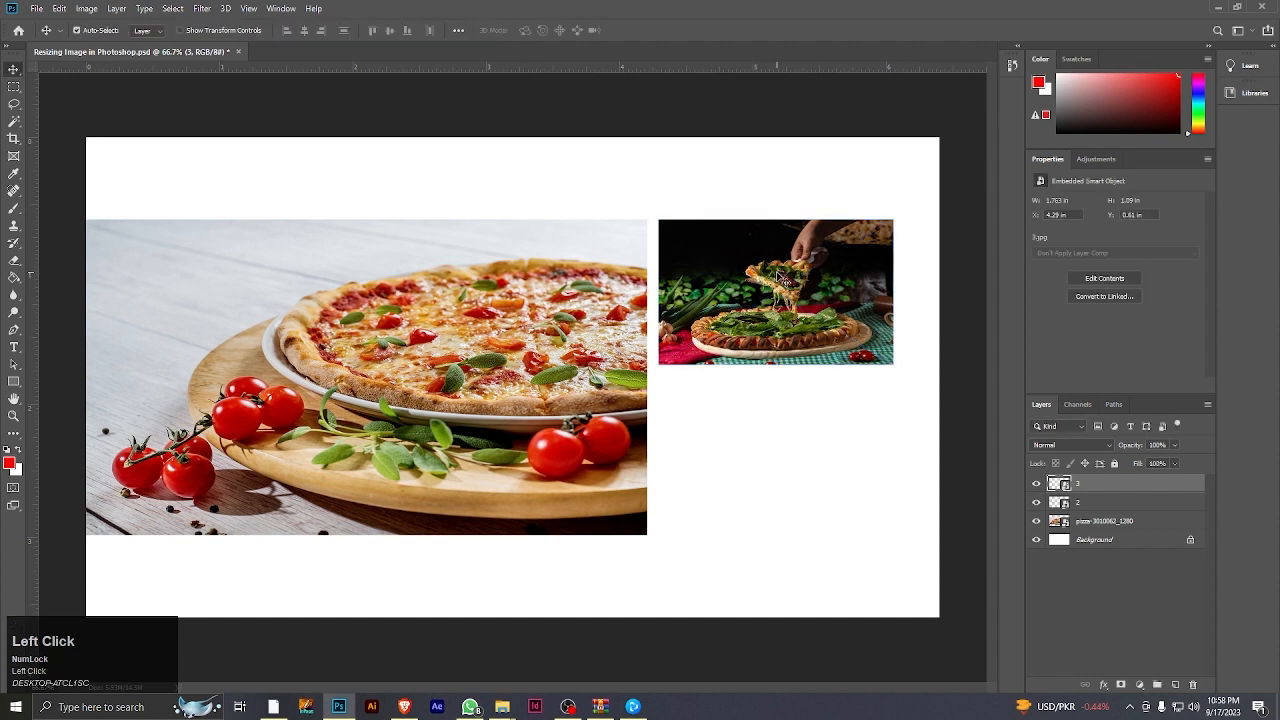
Move image 3 below the pasta image, level with the pizza's bottom edge, and stretch the pasta image downward to about 1.18 in high.
left_click_drag(778, 281, 783, 448)
left_click(781, 320)
key("ctrl+t")
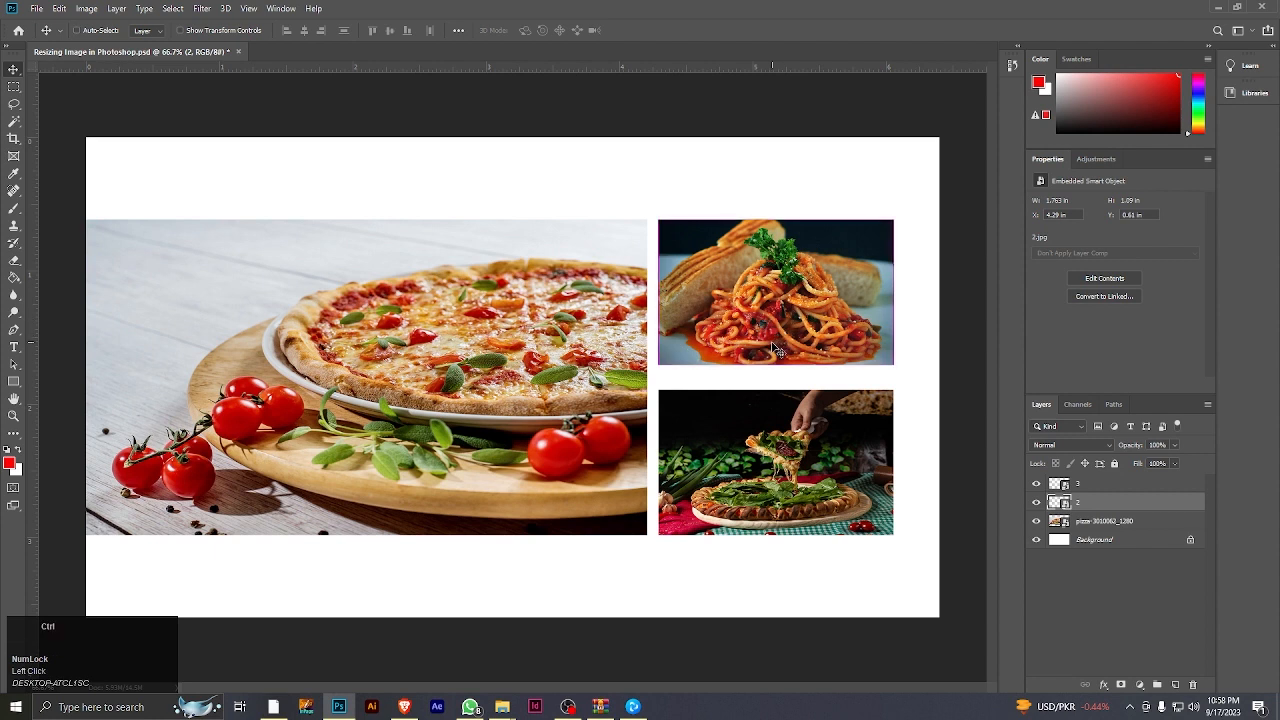
left_click_drag(776, 364, 776, 378)
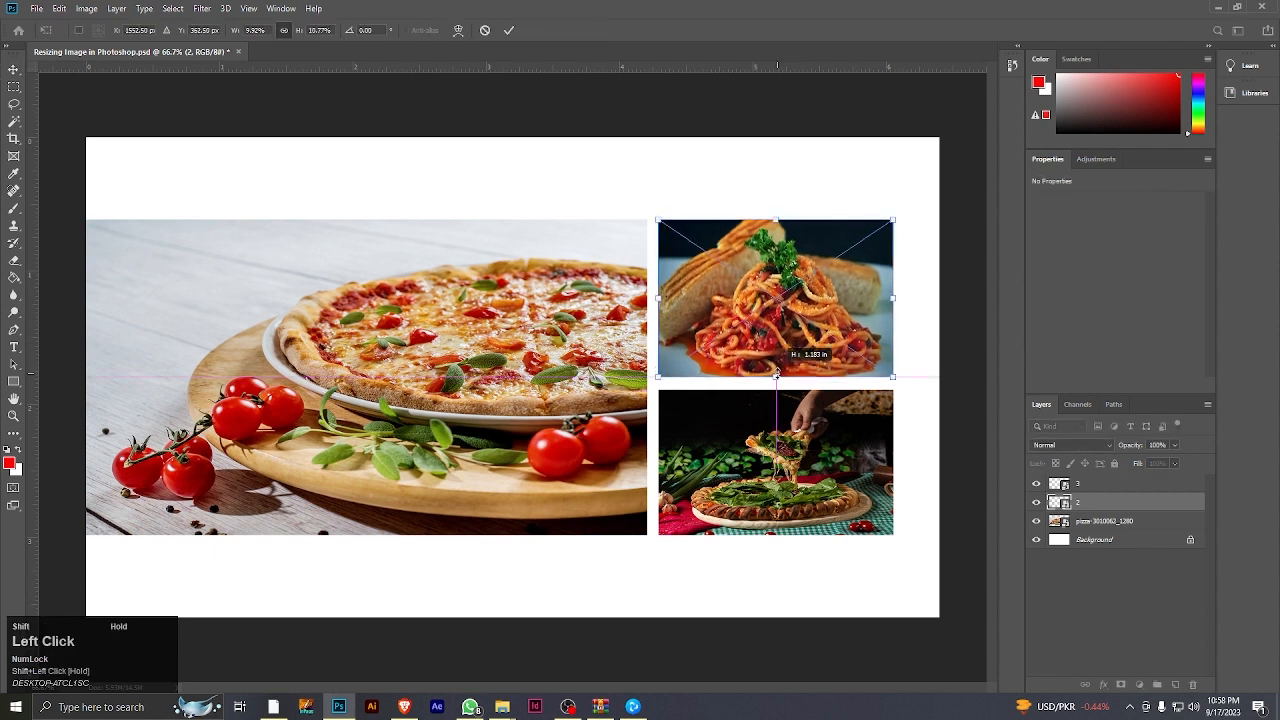
left_click(507, 30)
left_click(591, 186)
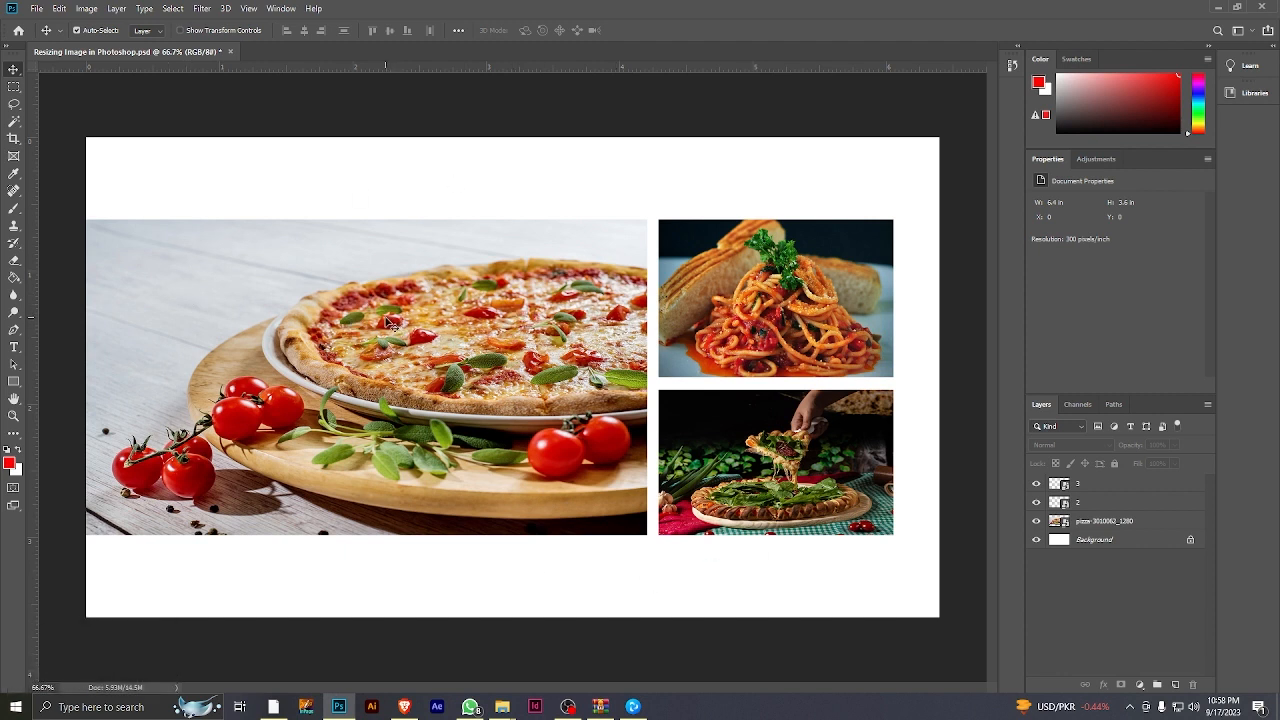
Select all three food images and scale them together proportionally to about 105.8%, reaching the canvas's right edge.
left_click(391, 323)
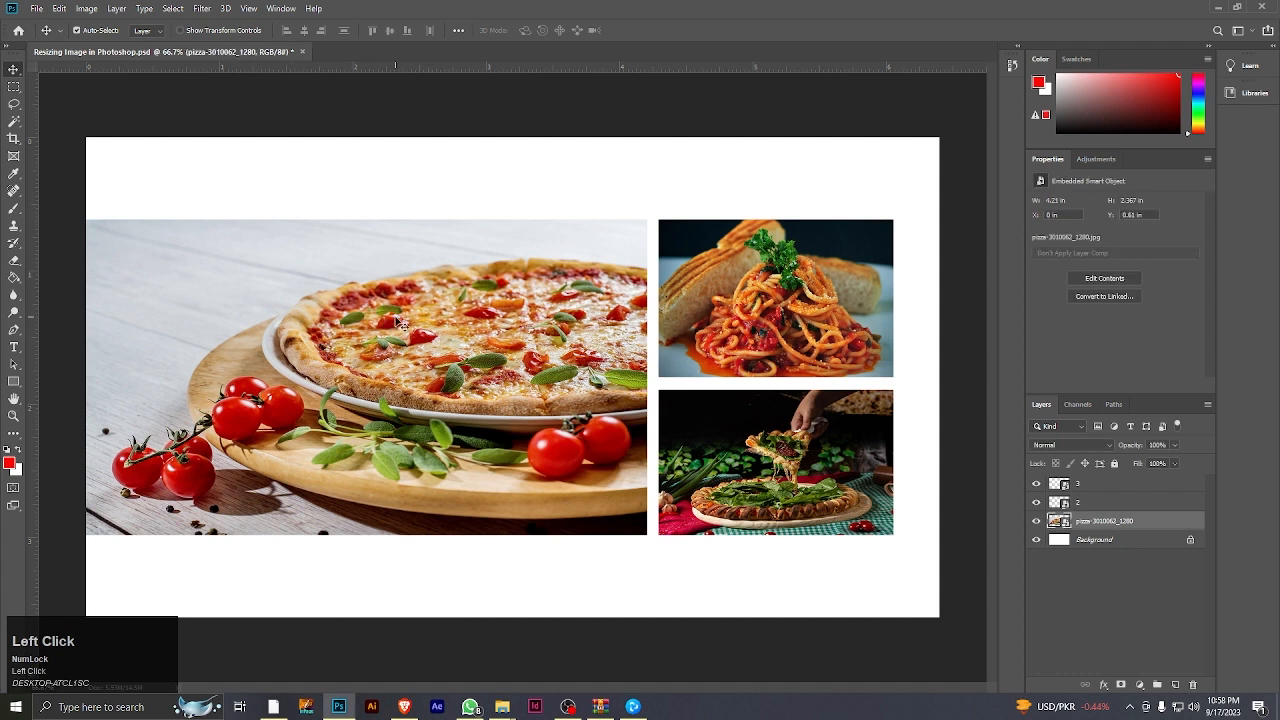
key("shift")
left_click(760, 310, "shift")
left_click(742, 442, "shift")
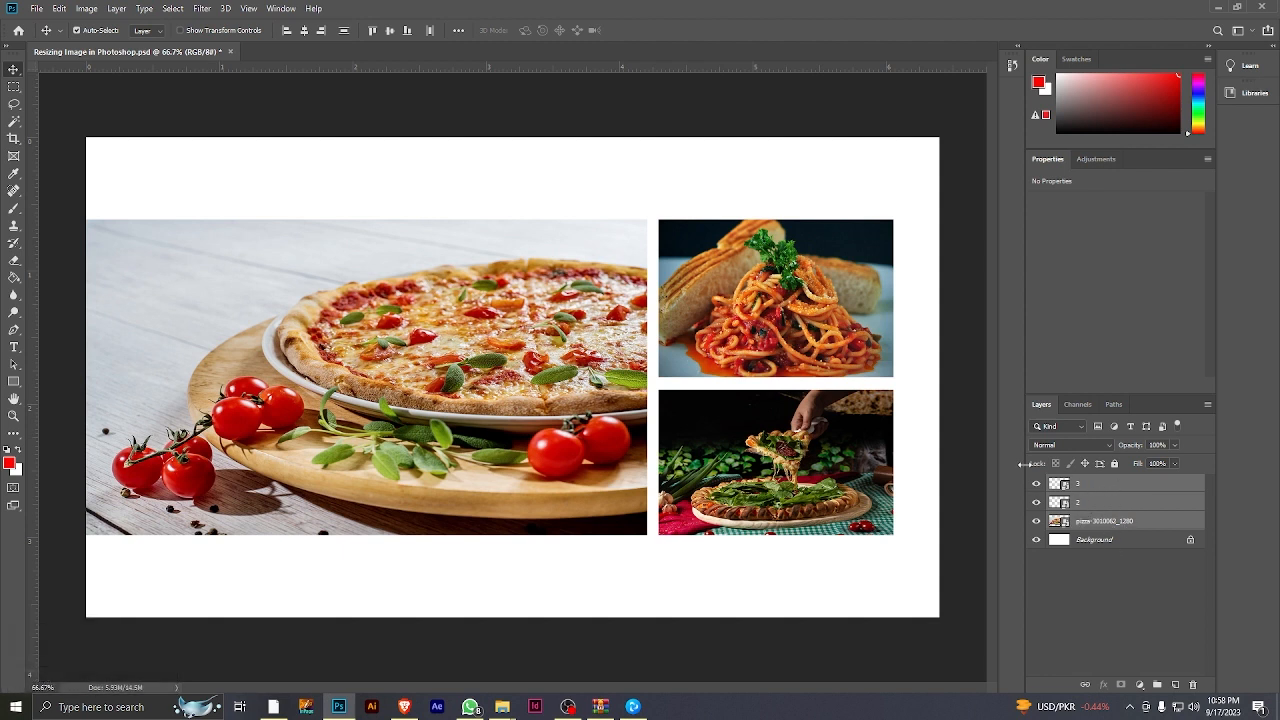
key("ctrl+t")
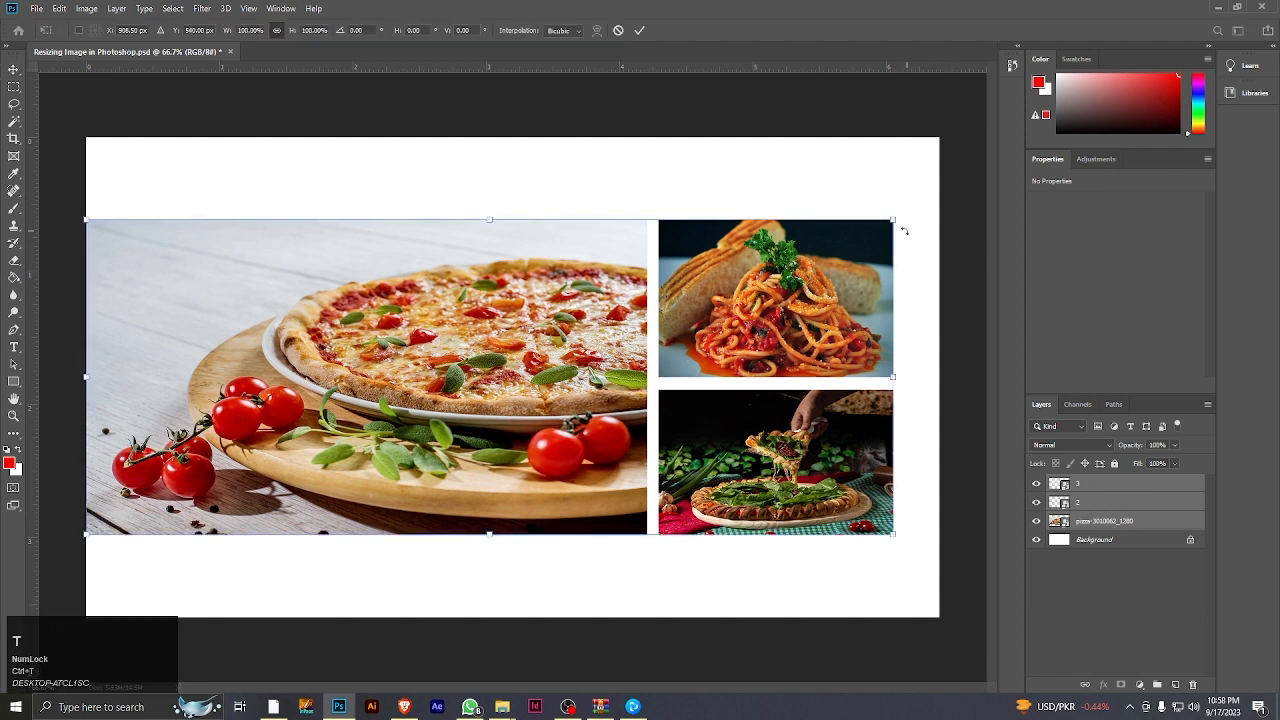
left_click_drag(896, 219, 942, 202)
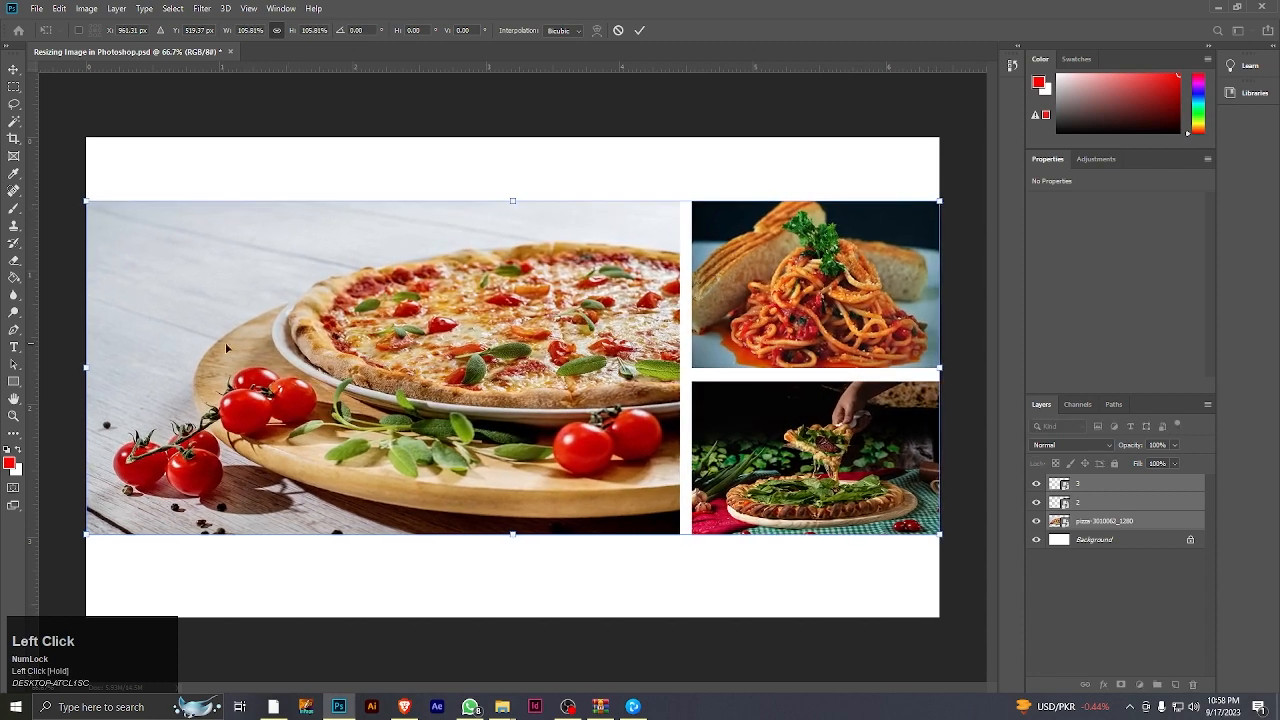
left_click(639, 30)
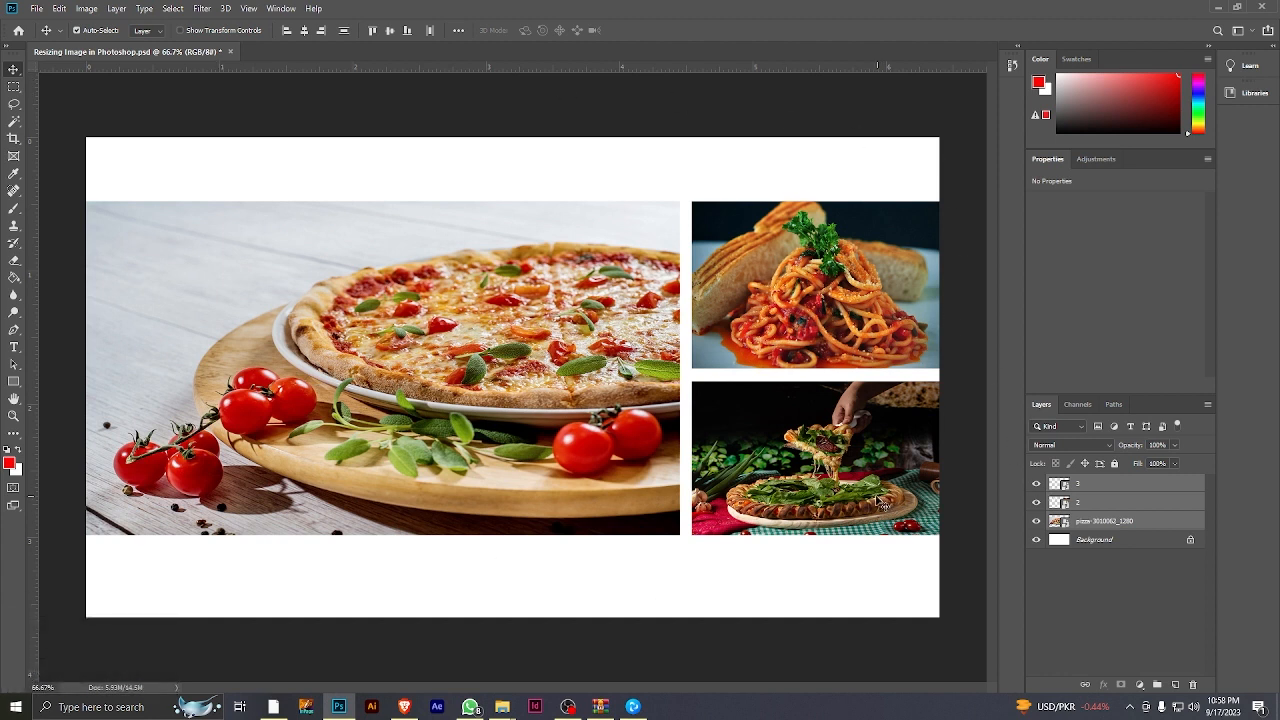
Stretch the three images vertically to about 143.8% so they fill the canvas height, apply the transform and deselect them.
key("ctrl")
key("ctrl+t")
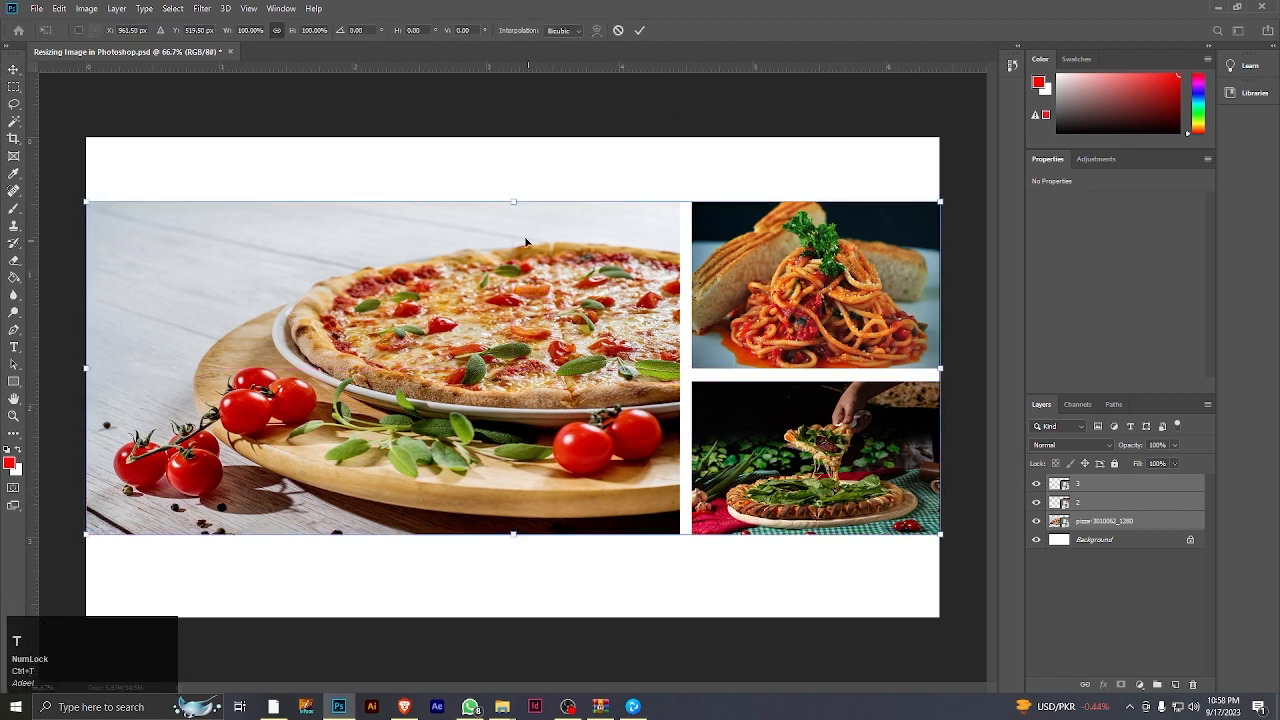
left_click_drag(516, 201, 524, 138)
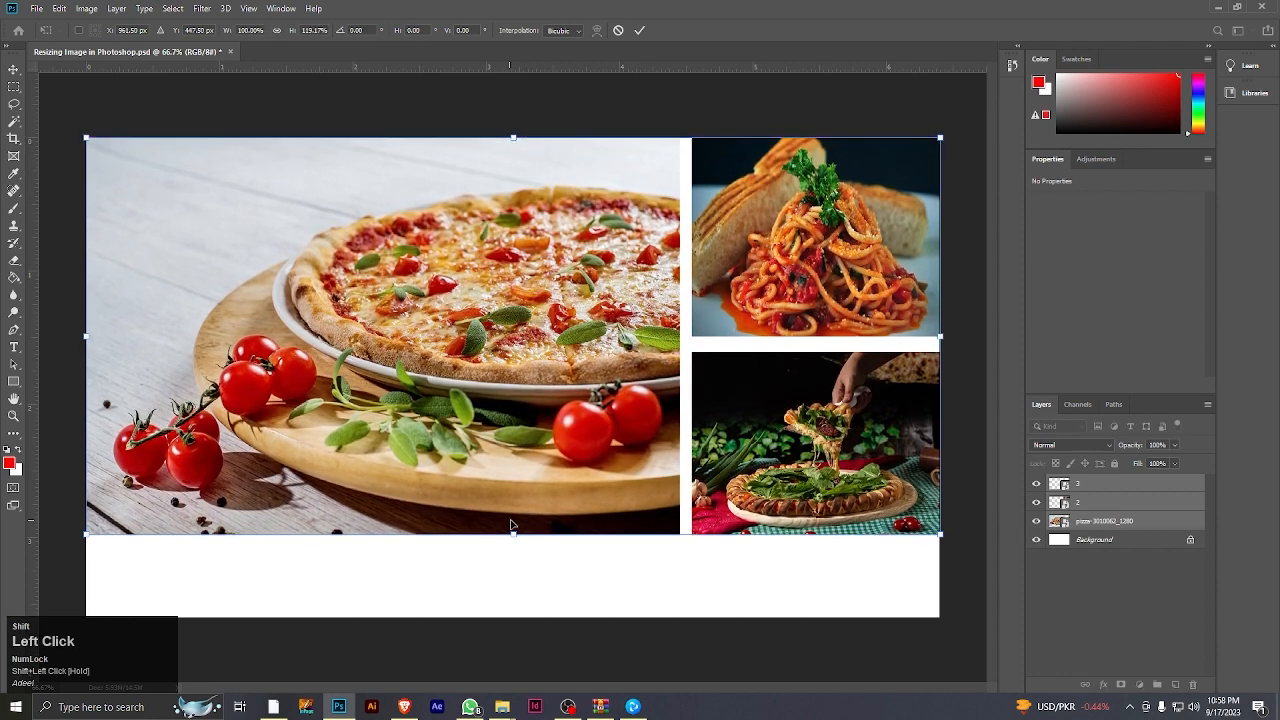
left_click_drag(513, 534, 509, 608)
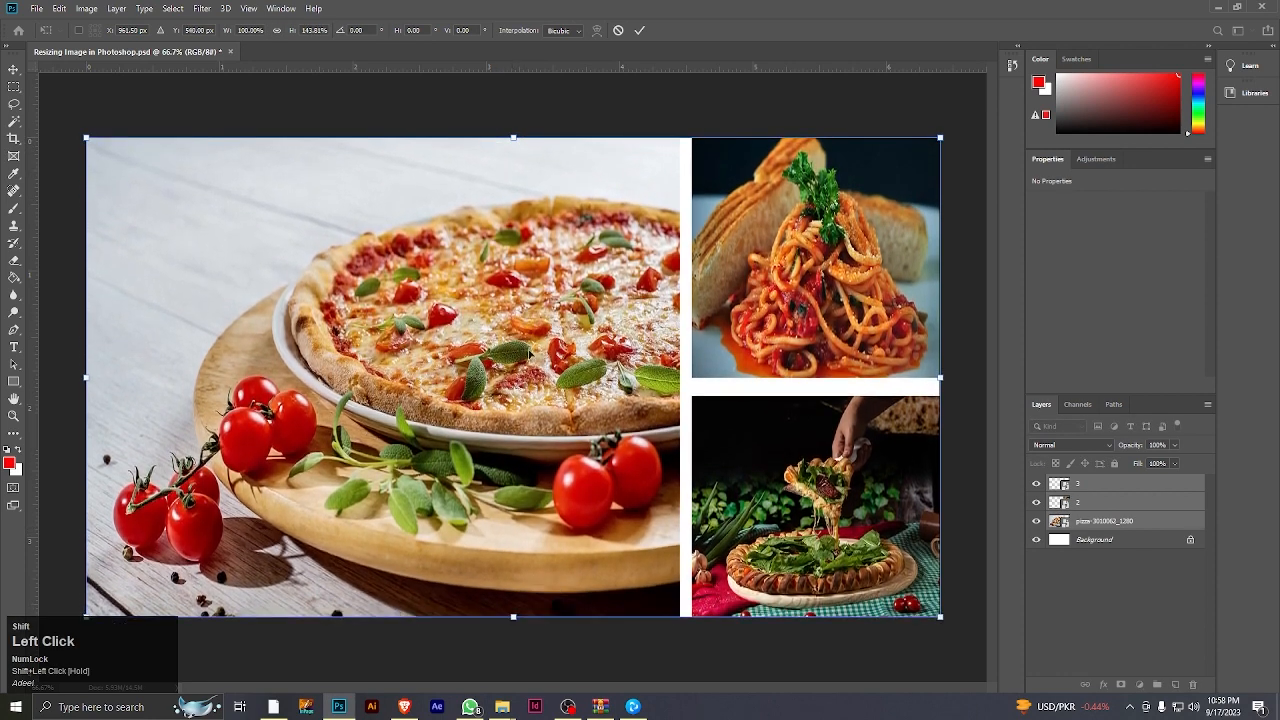
left_click(640, 30)
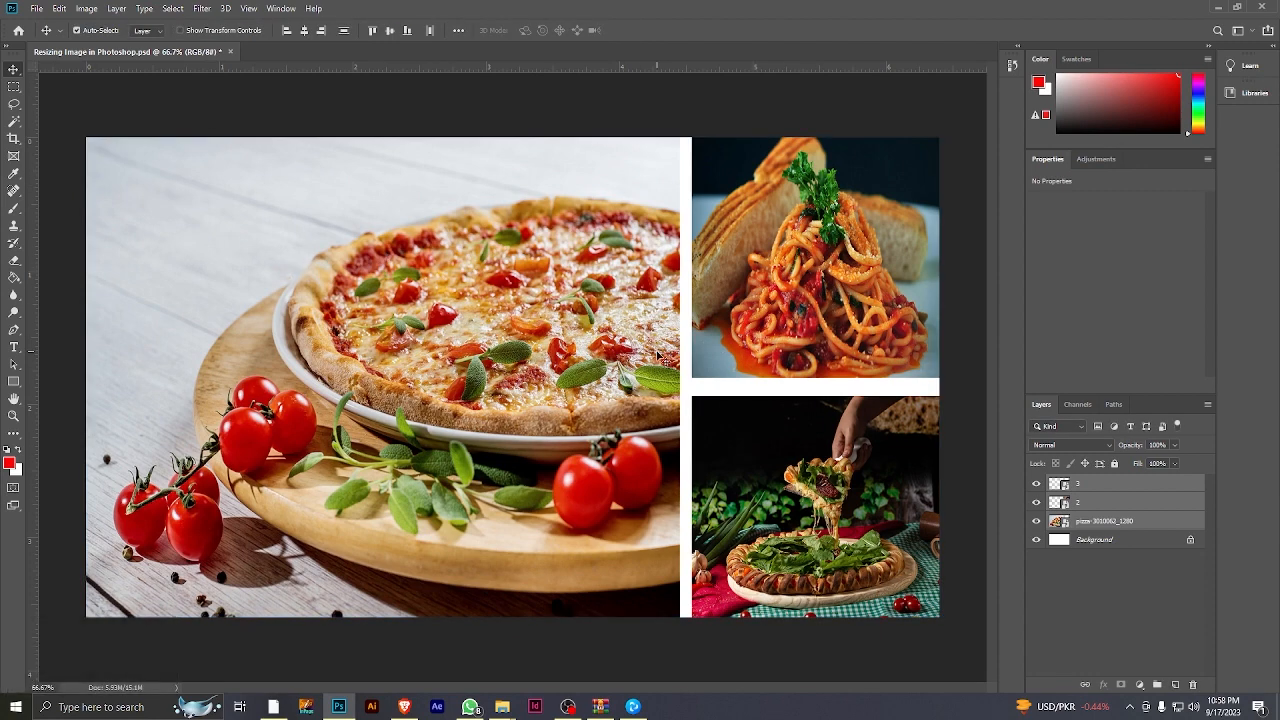
left_click(517, 107)
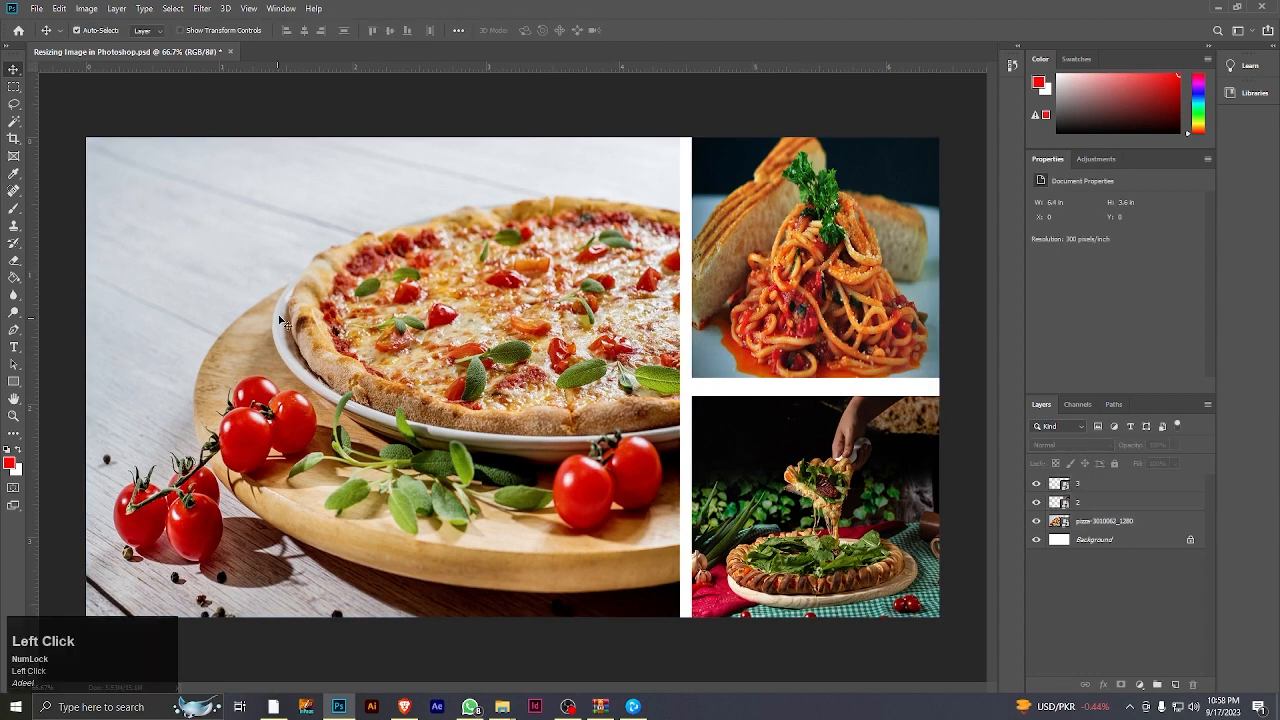
Add a dark solid-color stroke positioned inside the edges of the pasta image (layer 2), slightly increasing the stroke size.
left_click(757, 459)
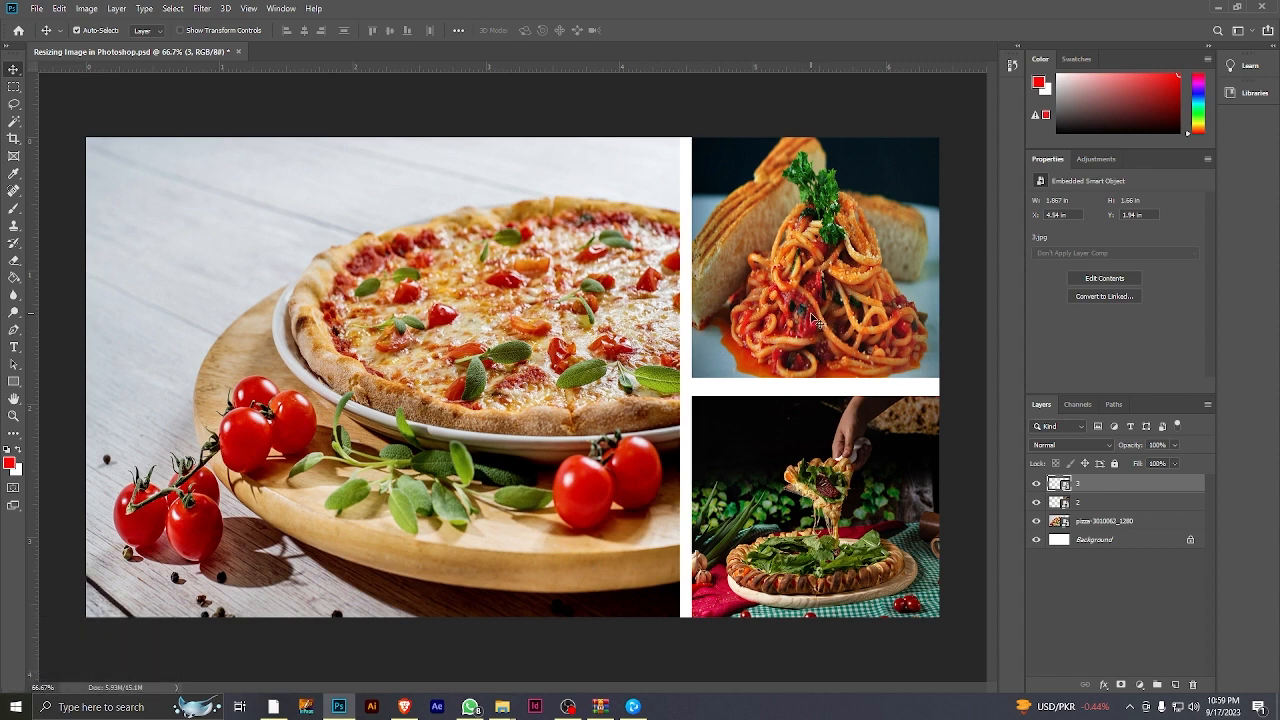
left_click(815, 320)
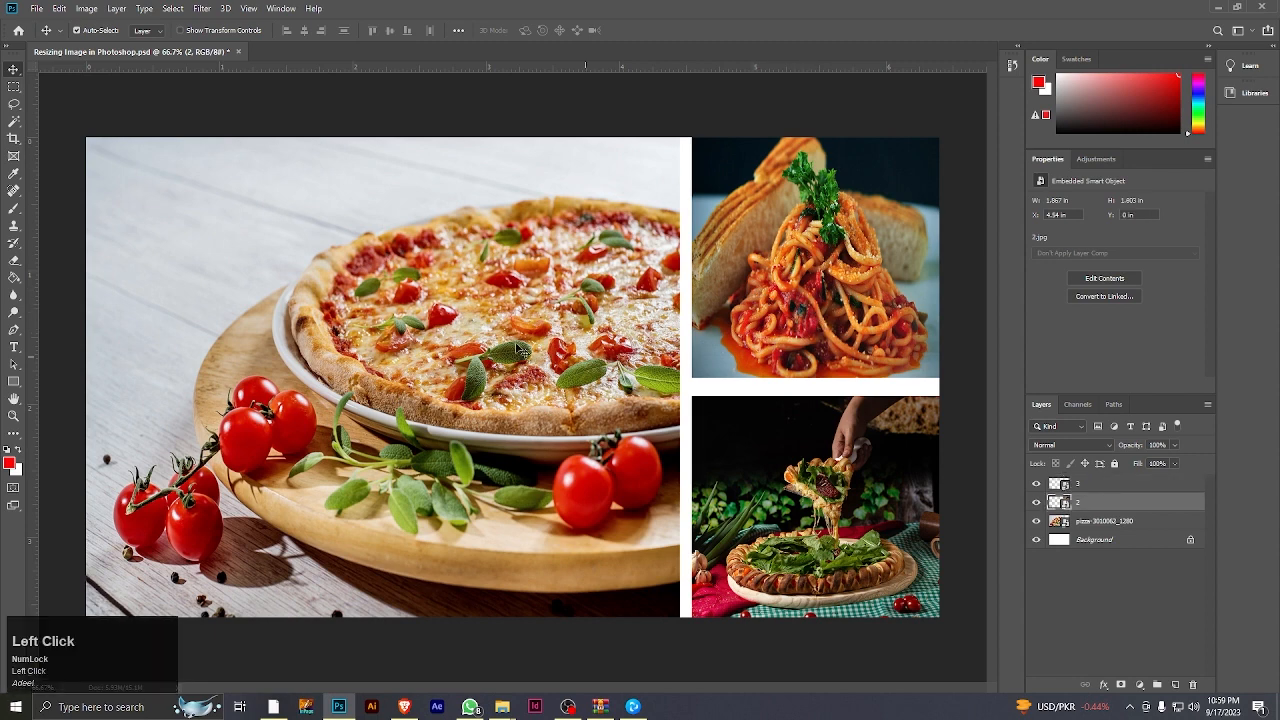
right_click(1090, 506)
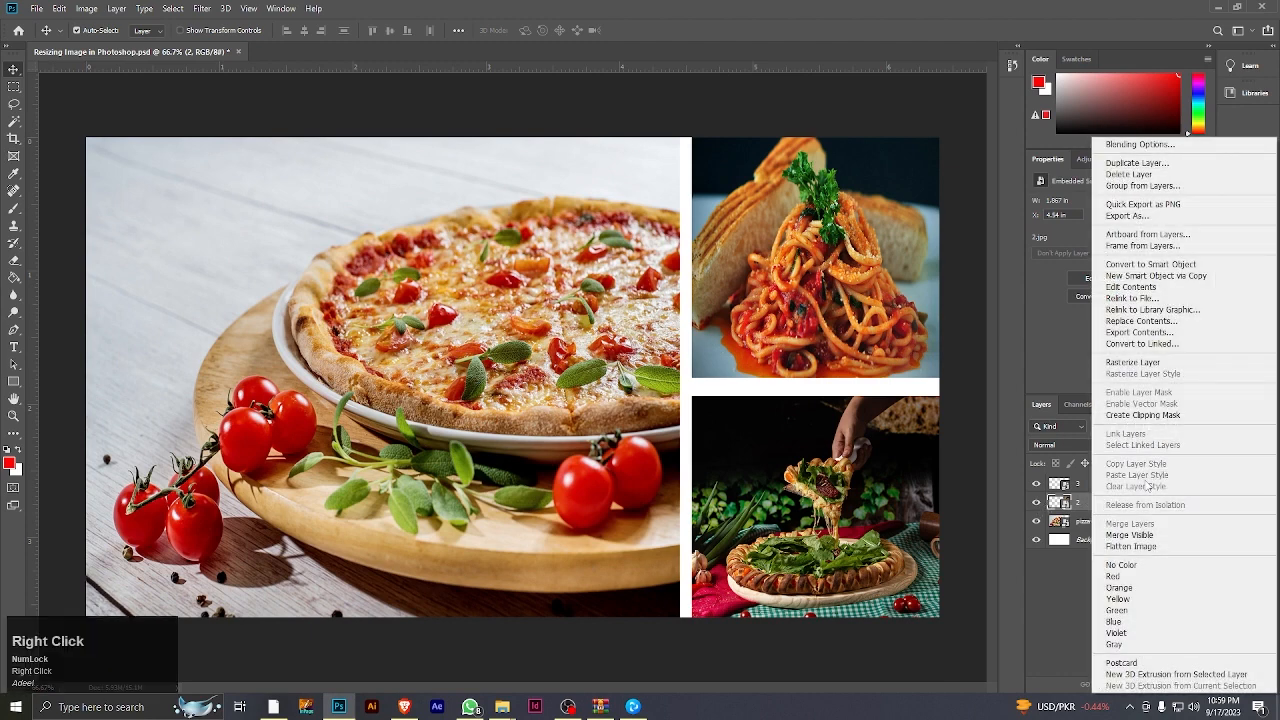
left_click(1137, 144)
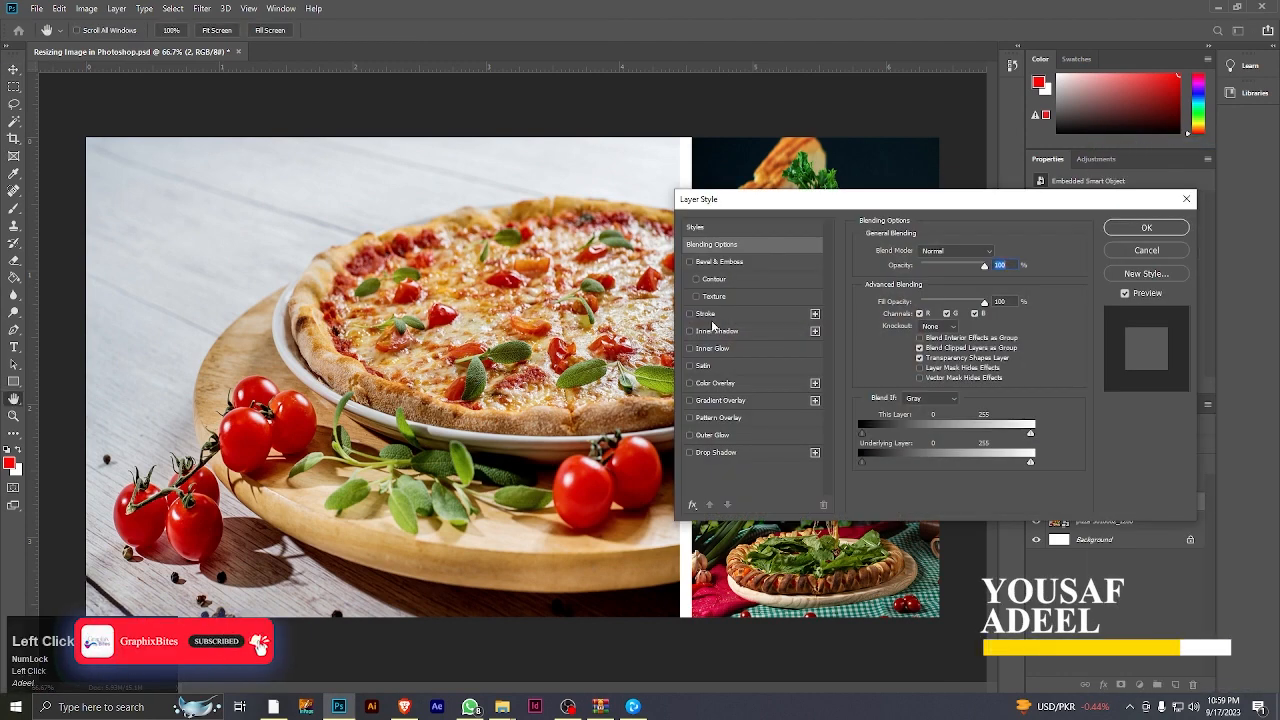
left_click(704, 316)
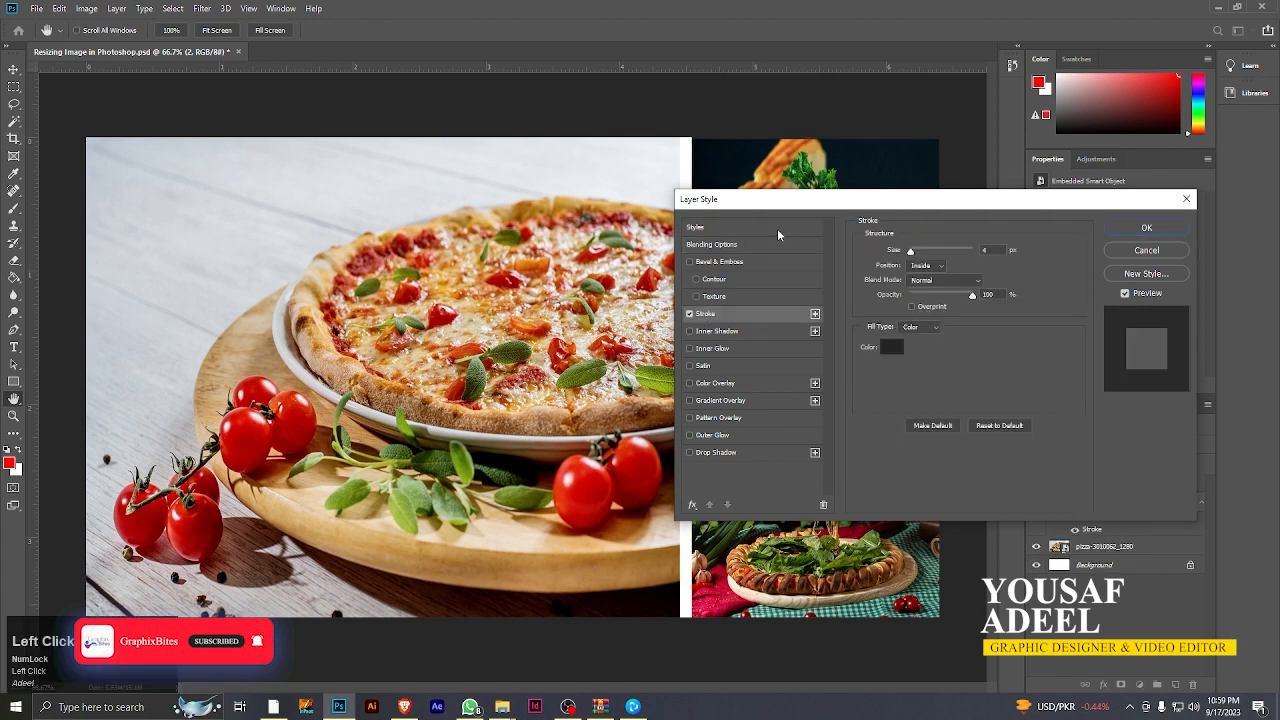
mouse_move(796, 205)
left_mouse_down()
mouse_move(758, 224)
mouse_move(208, 222)
left_mouse_up()
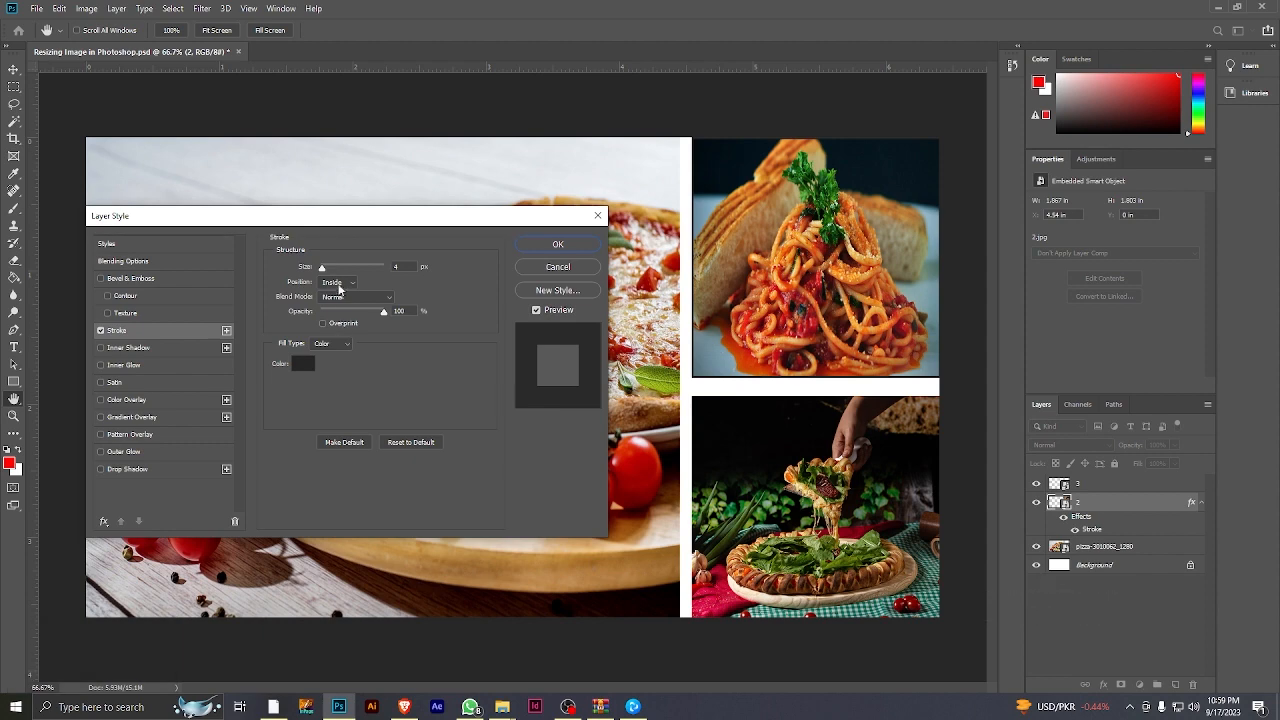
left_click_drag(323, 270, 326, 271)
left_click(558, 252)
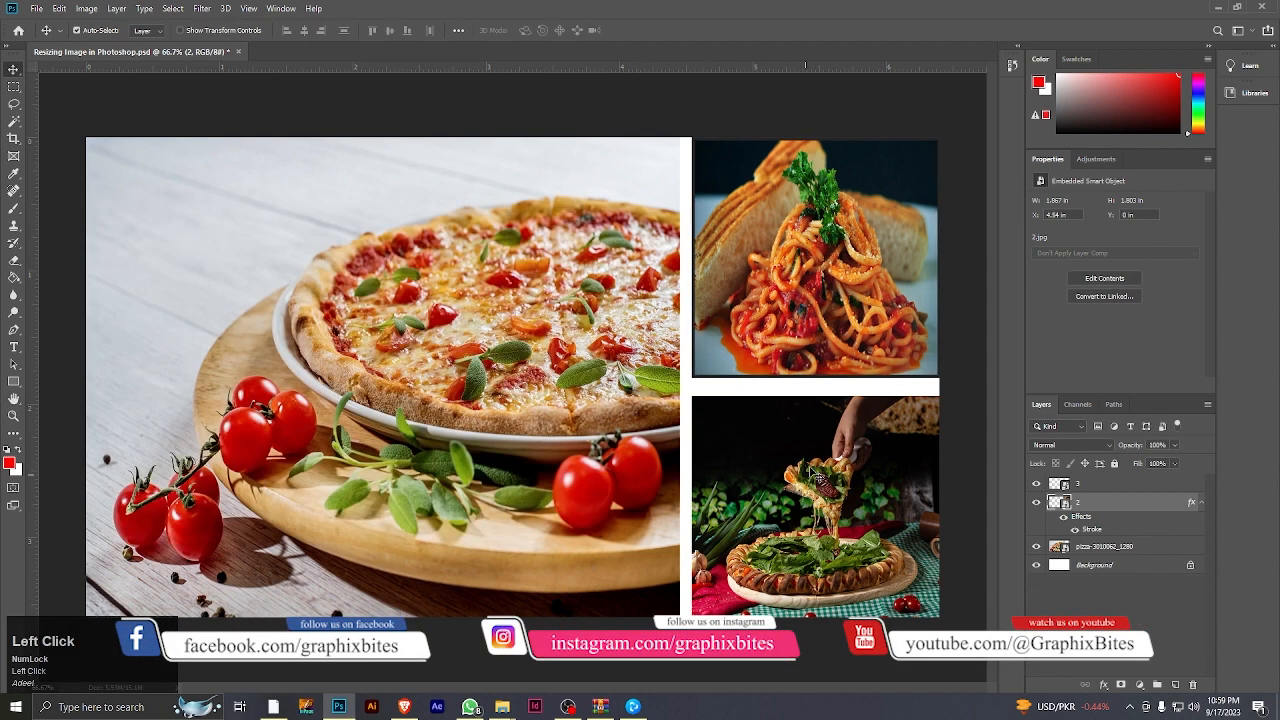
Copy the layer style from the pasta image's layer 2 and paste it onto layer 3.
right_click(1089, 507)
left_click(1140, 464)
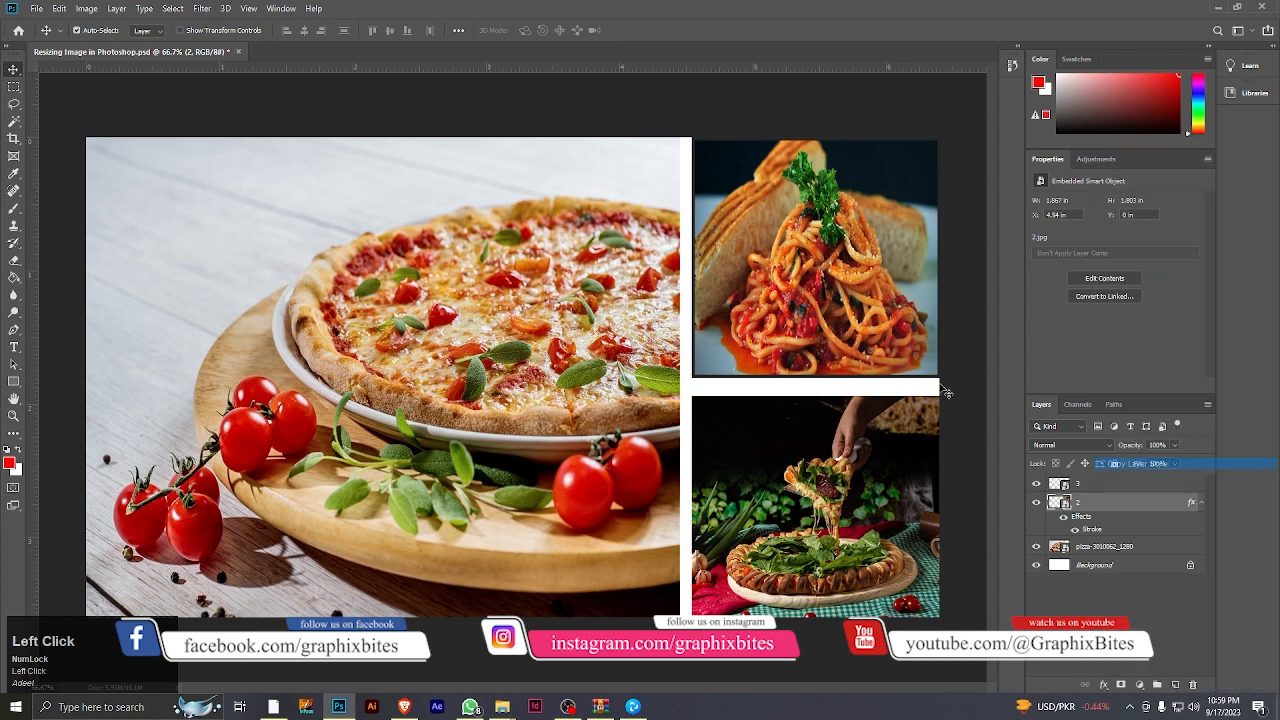
left_click(1068, 487)
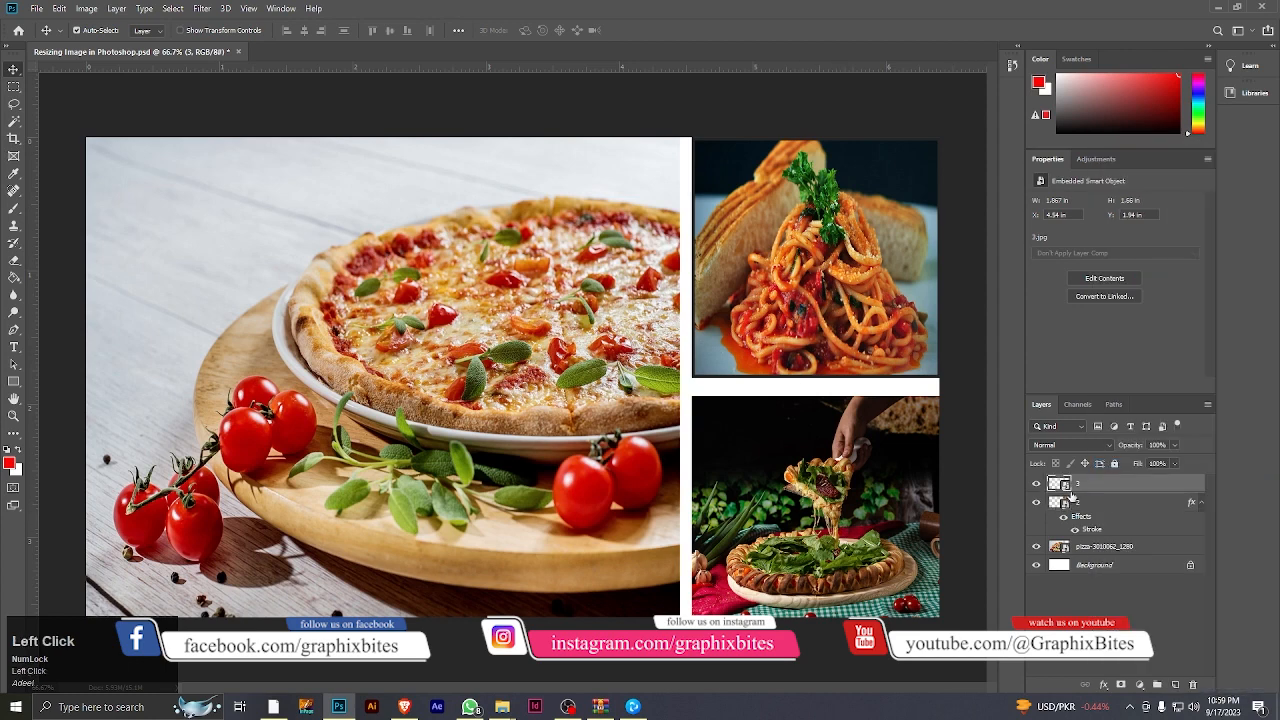
right_click(1103, 490)
left_click(985, 474)
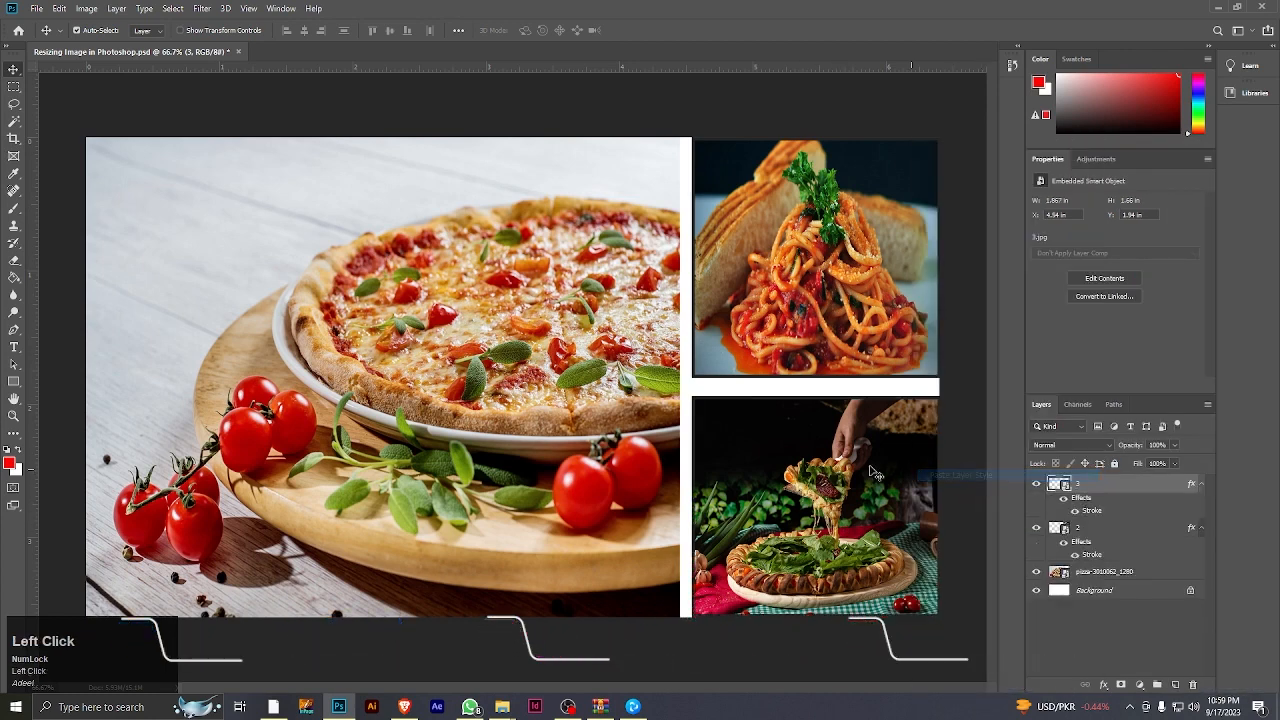
Paste the copied stroke style onto the large pizza image's layer, pizza-3010062_1280.
left_click(511, 376)
right_click(1104, 570)
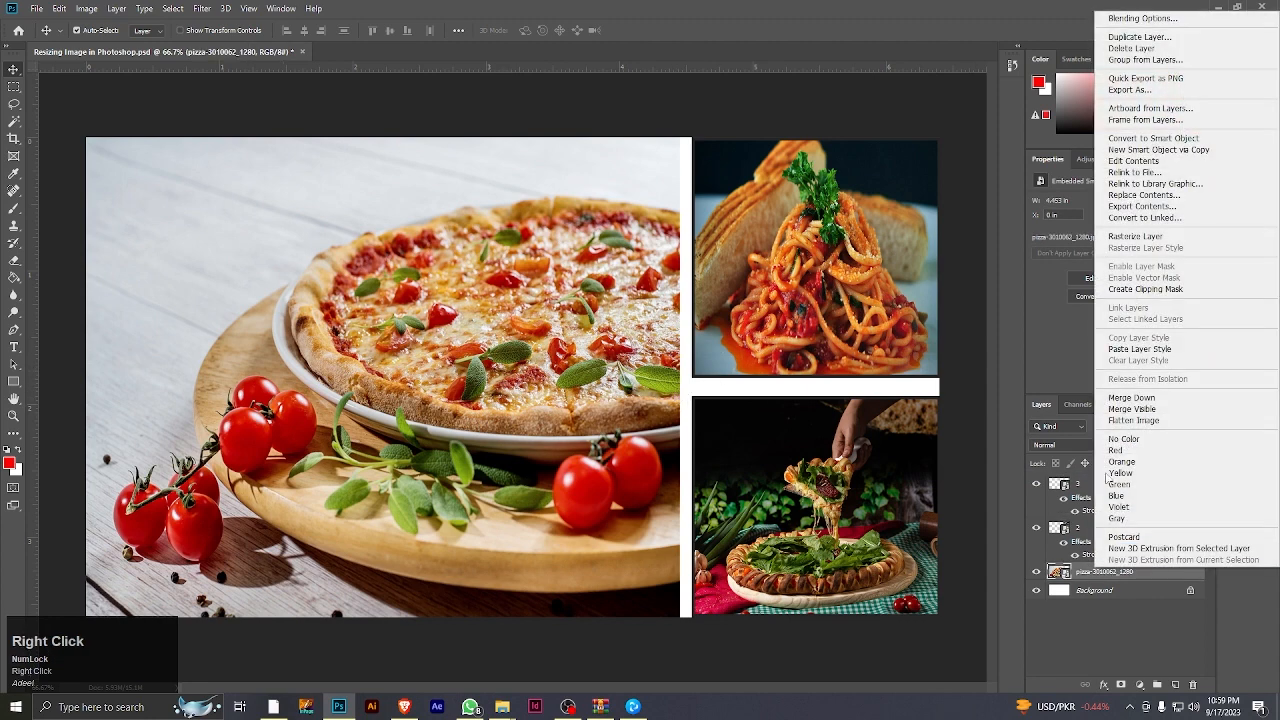
left_click(1120, 352)
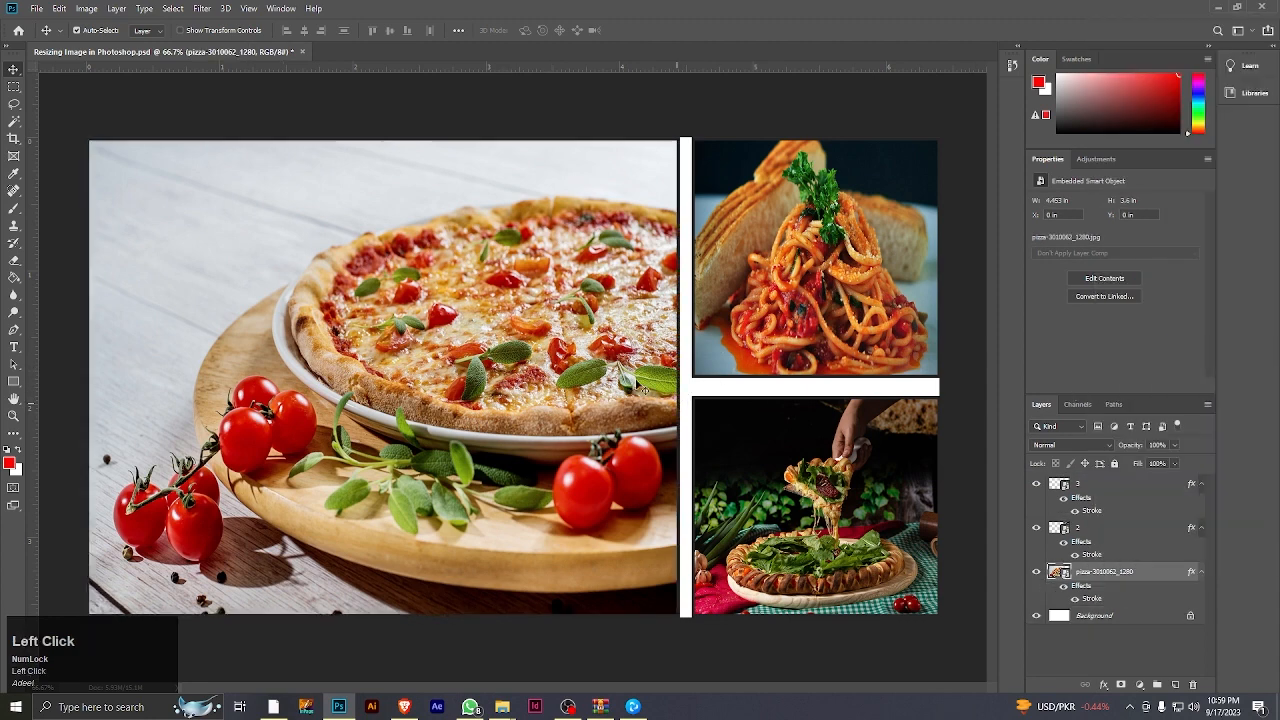